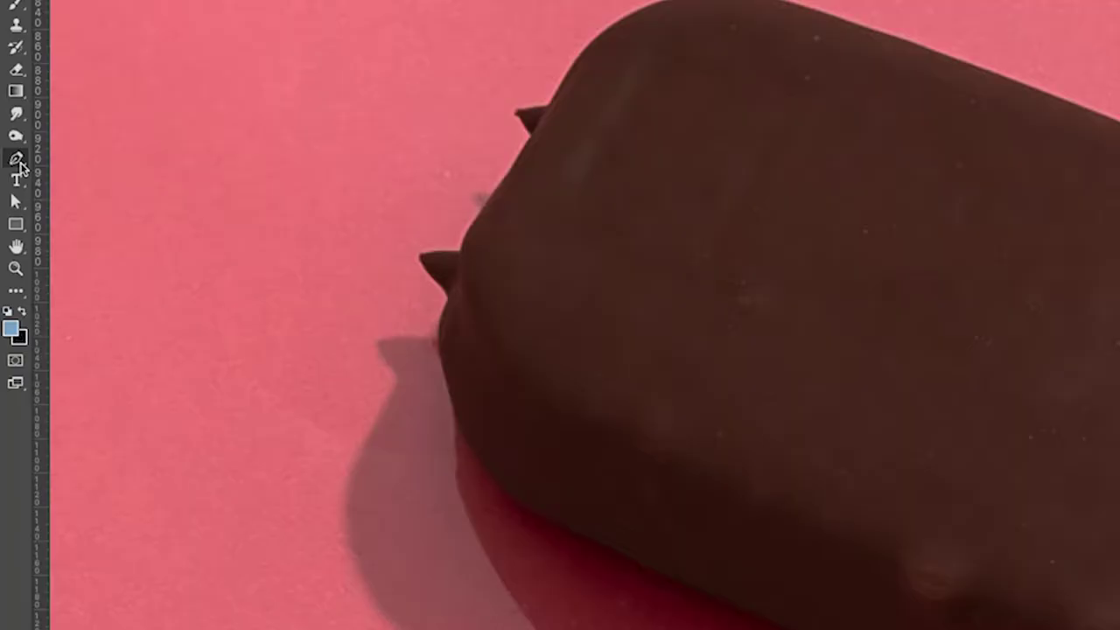
# Trace the lolly outline with the Pen tool and save the path as Ice-Cream
pyautogui.click(18, 161)
pyautogui.click(62, 156)
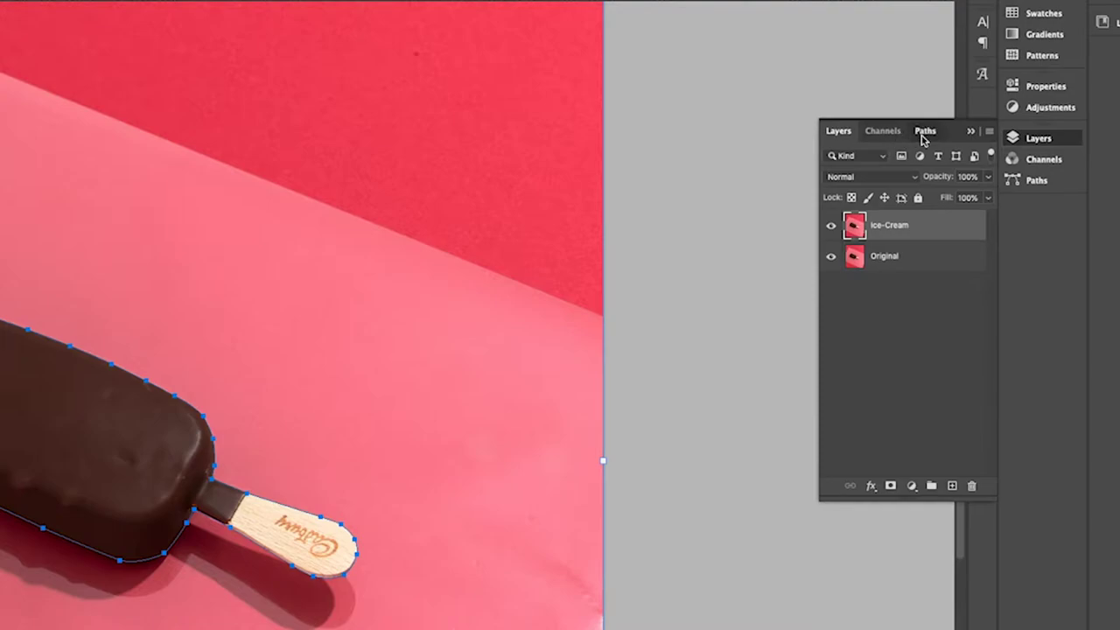
pyautogui.click(926, 131)
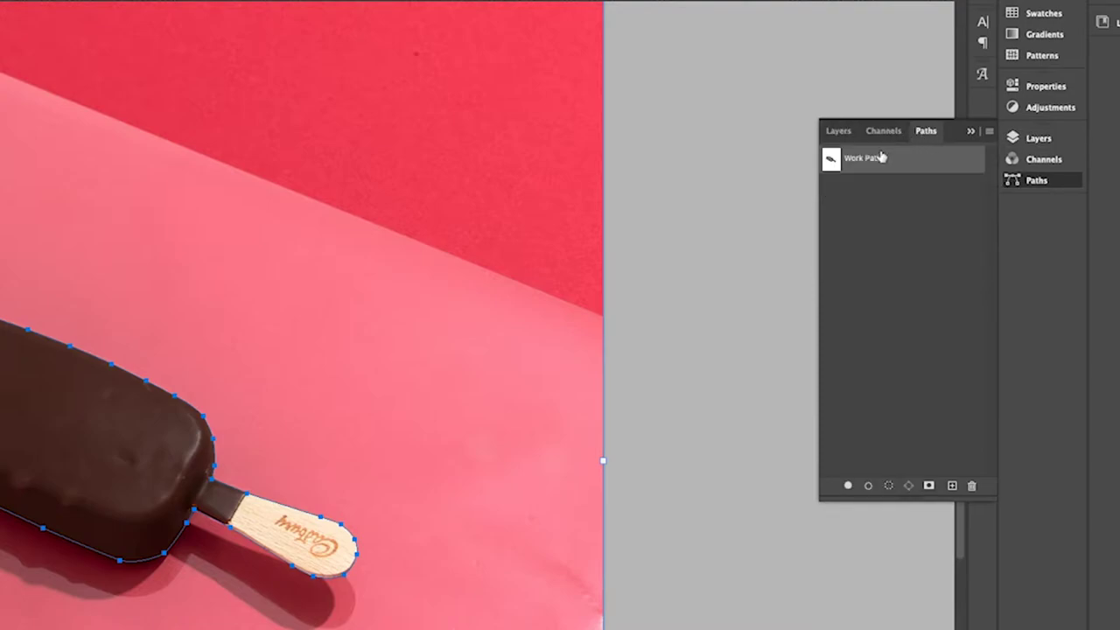
pyautogui.doubleClick(831, 165)
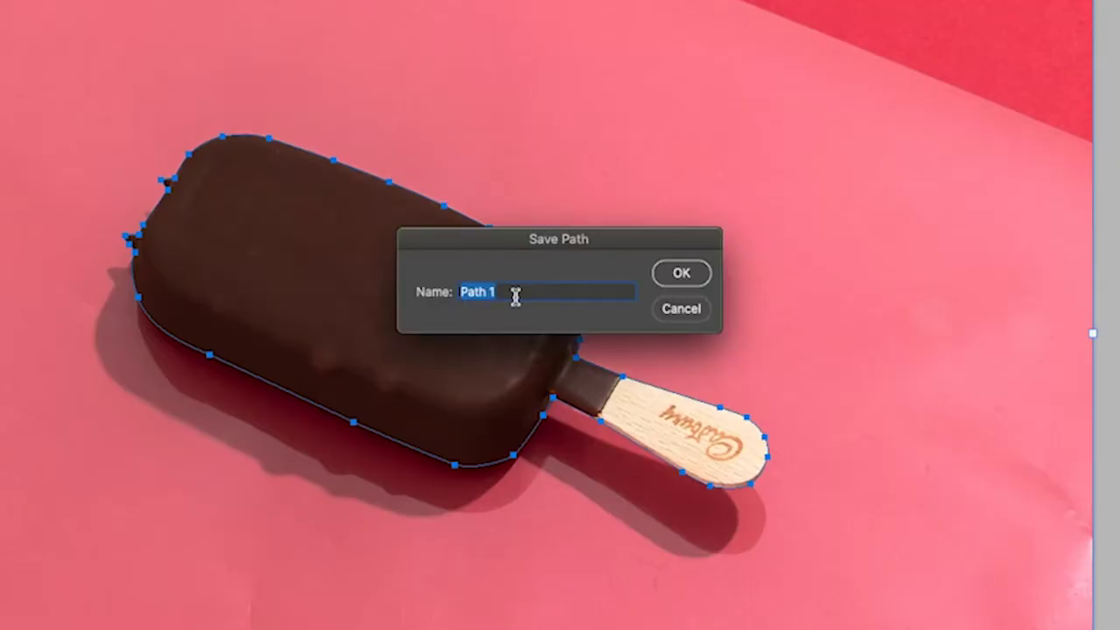
pyautogui.write('Ice-Cream')
pyautogui.press('Return')
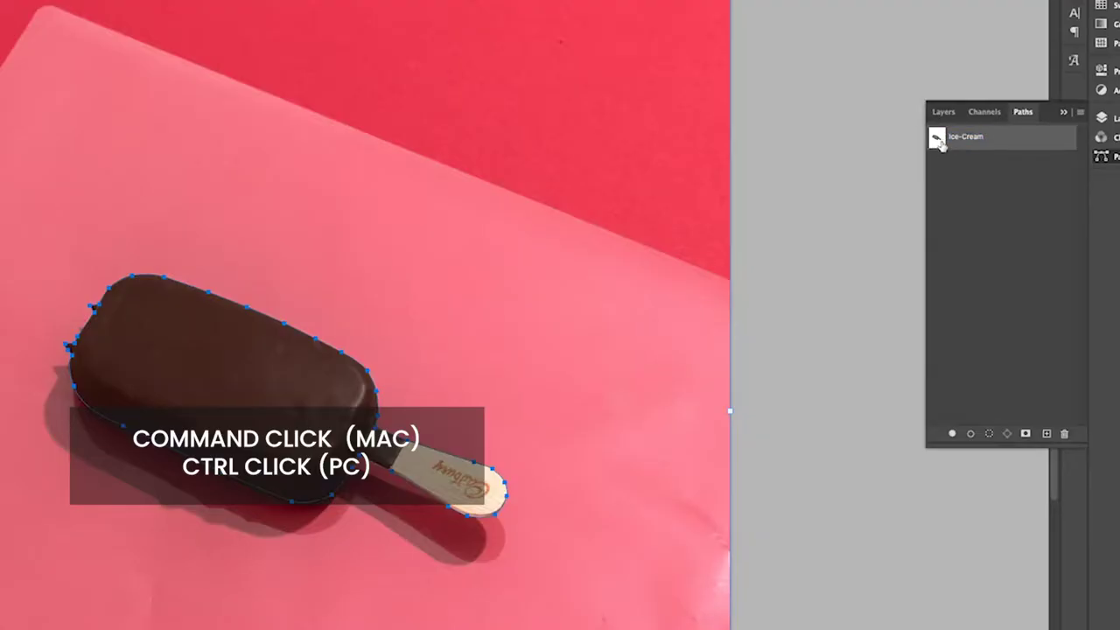
# Mask the Ice-Cream layer to the lolly path selection and hide the Original layer
pyautogui.keyDown('ctrl'); pyautogui.click(937, 143); pyautogui.keyUp('ctrl')
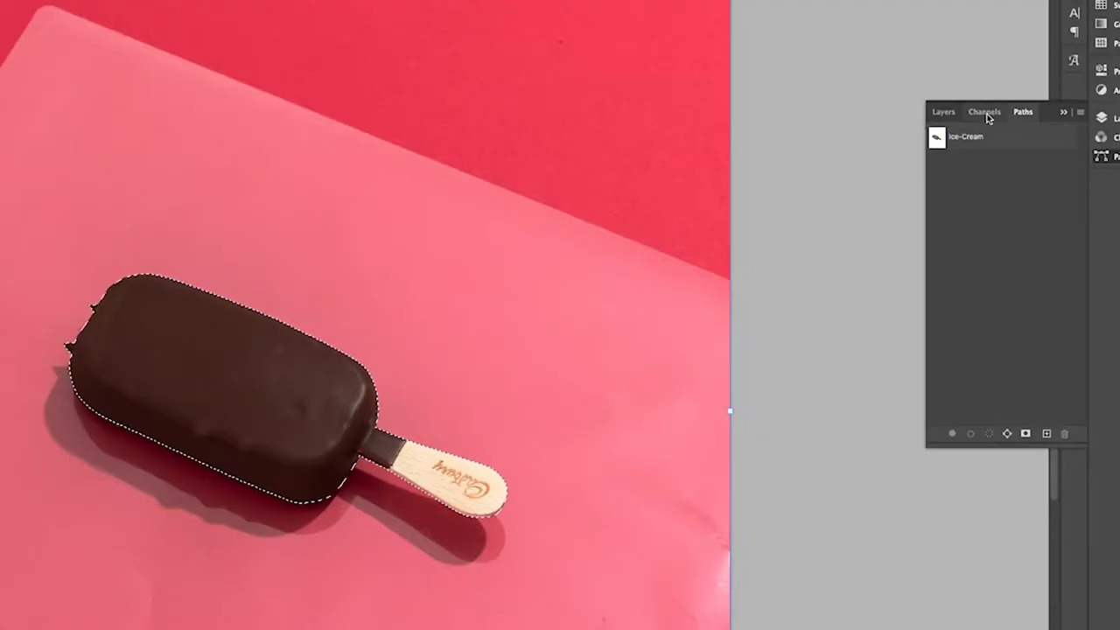
pyautogui.click(960, 115)
pyautogui.press('v')
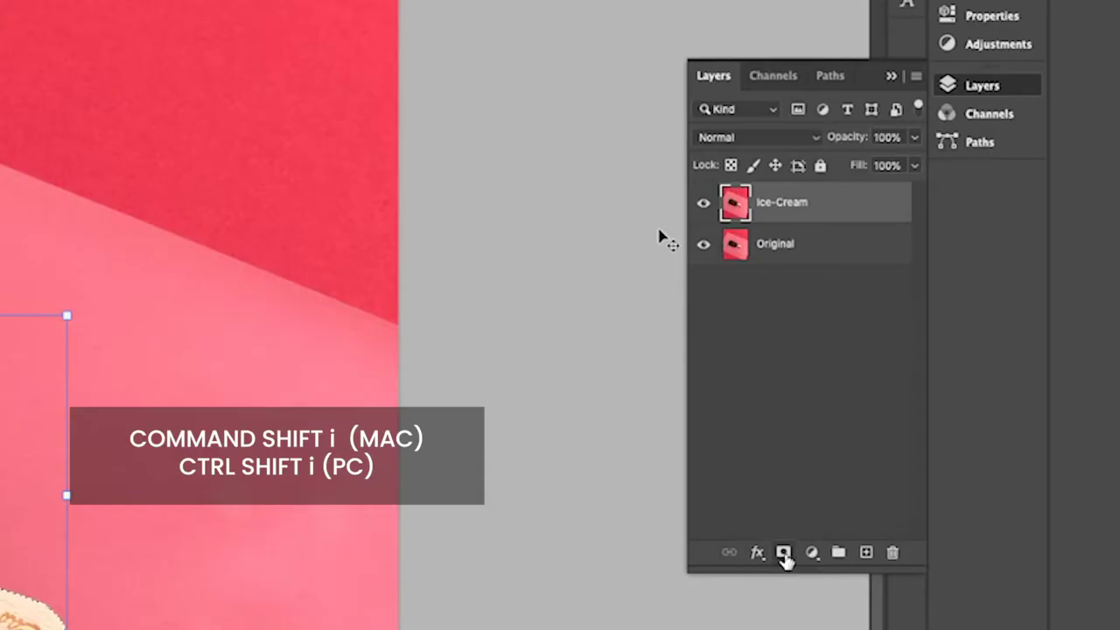
pyautogui.click(990, 433)
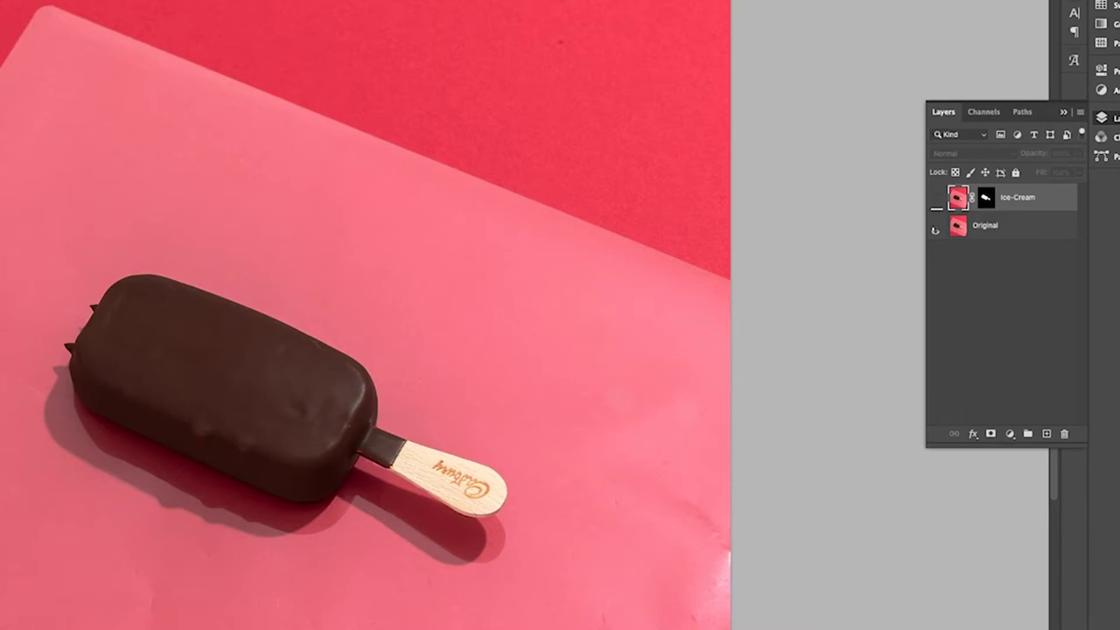
pyautogui.click(935, 227)
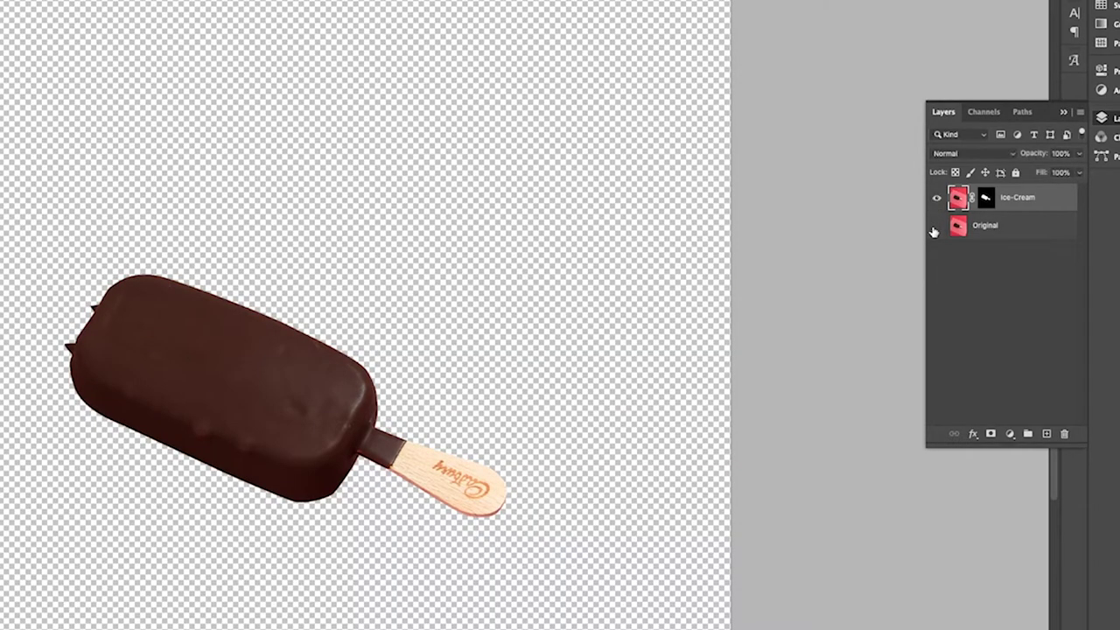
pyautogui.click(935, 228)
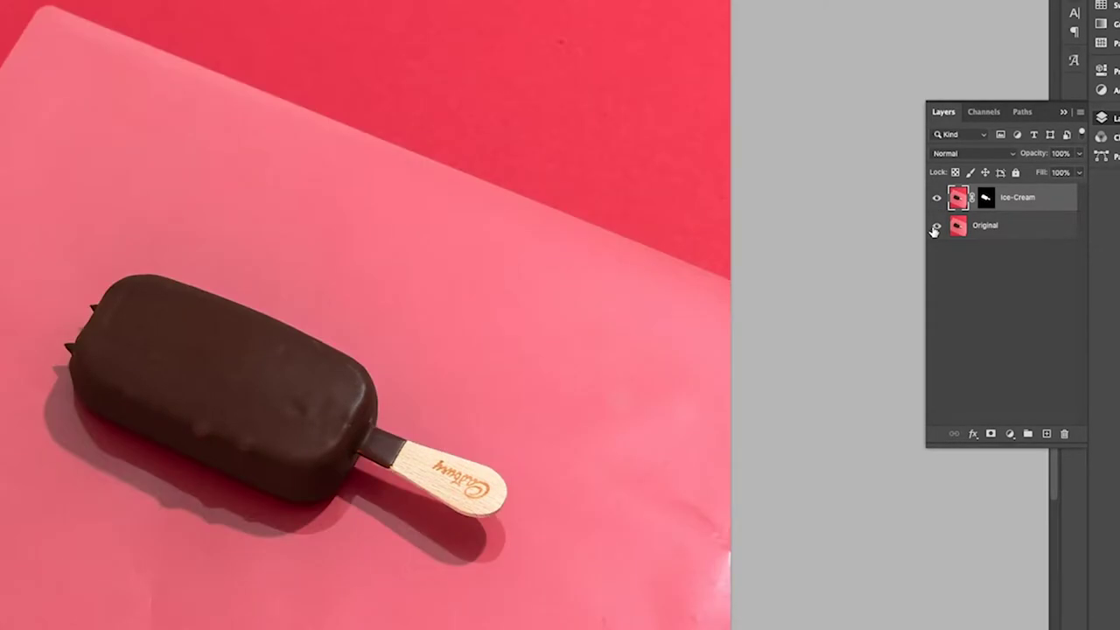
pyautogui.click(934, 228)
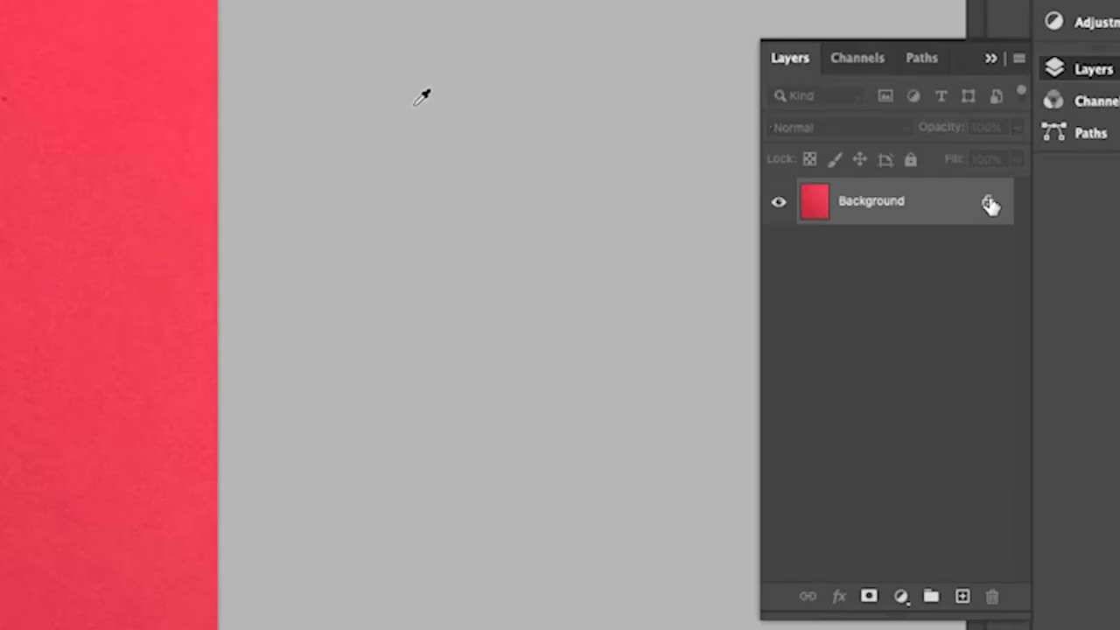
# Paste the unlocked pink paper into the ice-cream document as Layer 1 below Ice-Cream
pyautogui.click(990, 204)
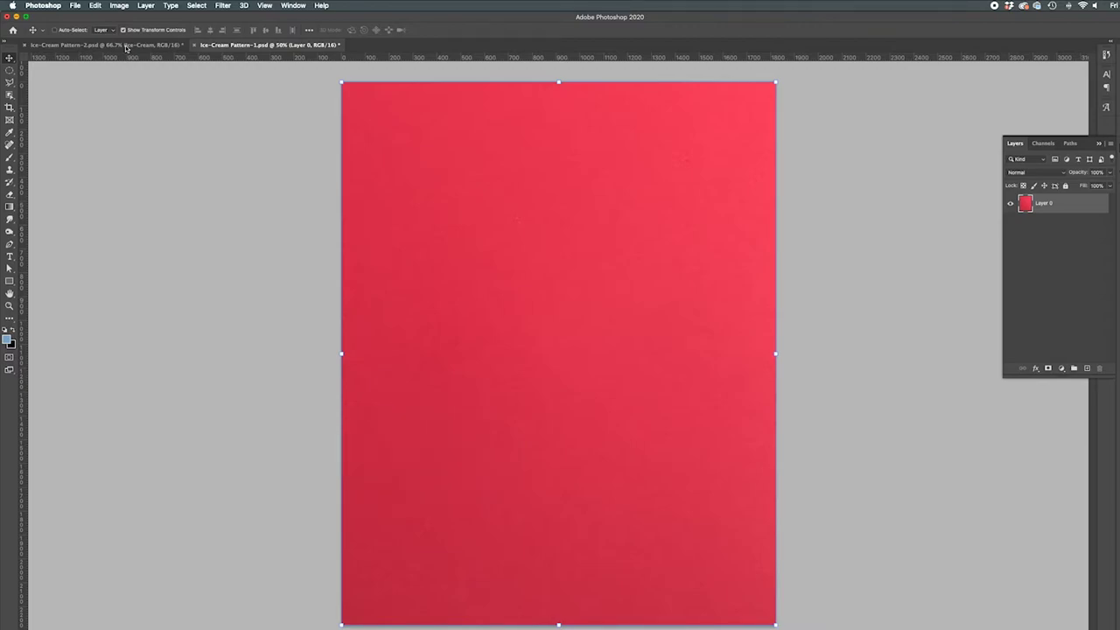
pyautogui.click(126, 46)
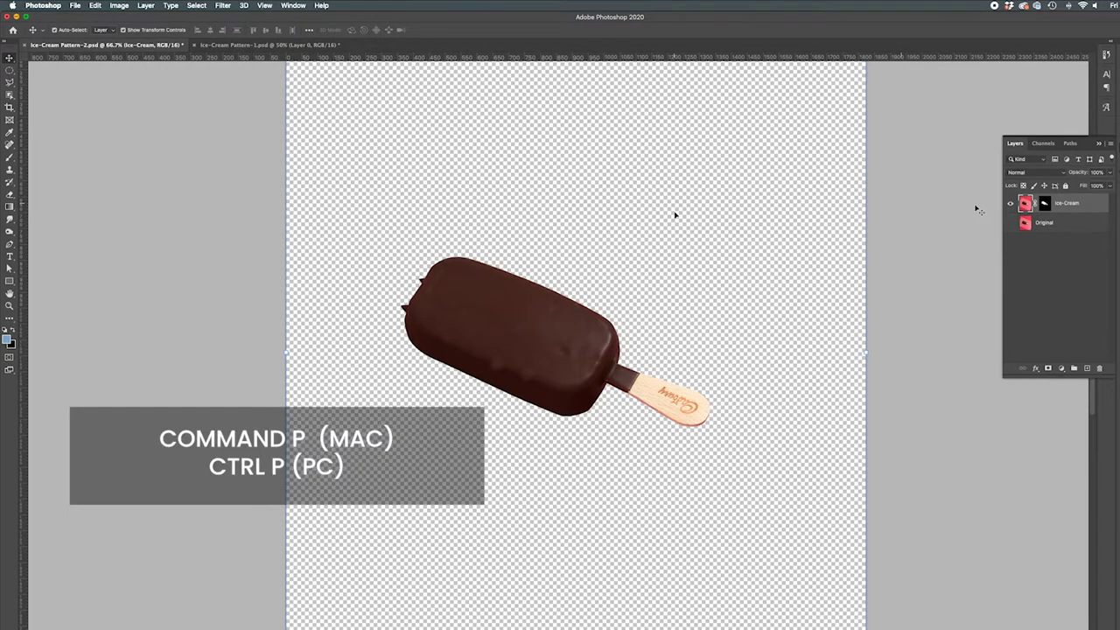
pyautogui.press('super+v')
pyautogui.moveTo(1025, 203); pyautogui.dragTo(1024, 226)
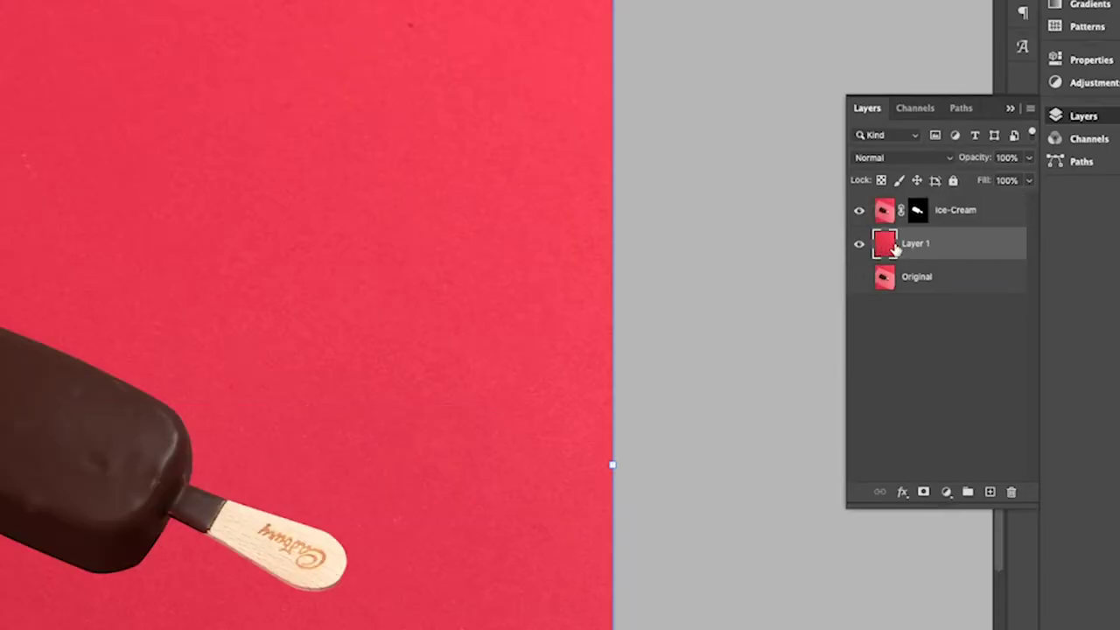
# Duplicate the Ice-Cream layer and name the copy PATCH
pyautogui.click(1000, 213)
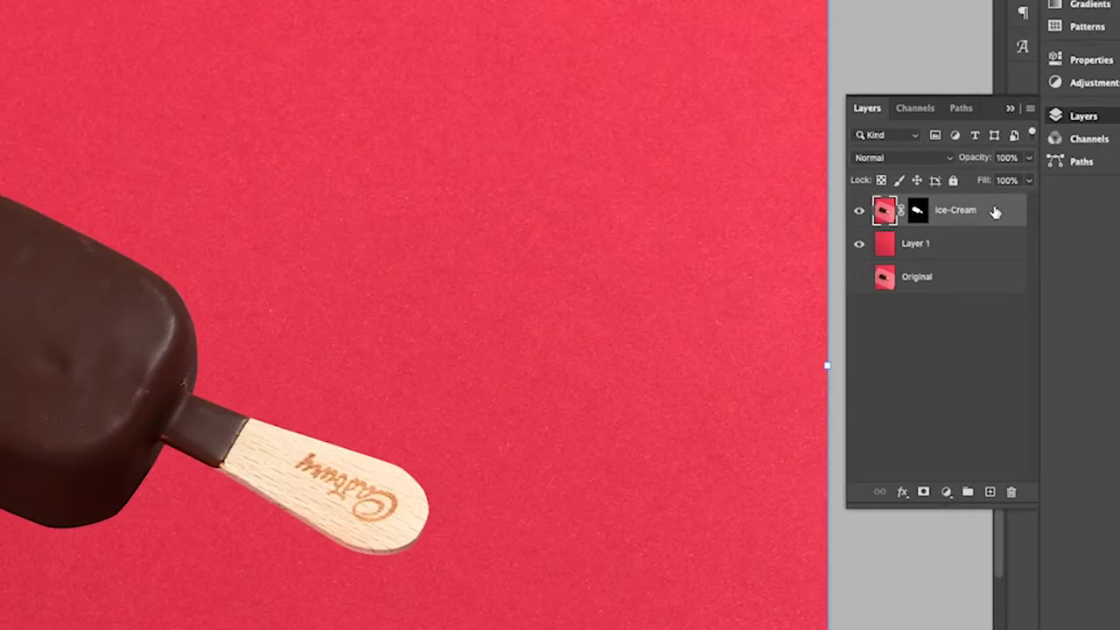
pyautogui.press('super+j')
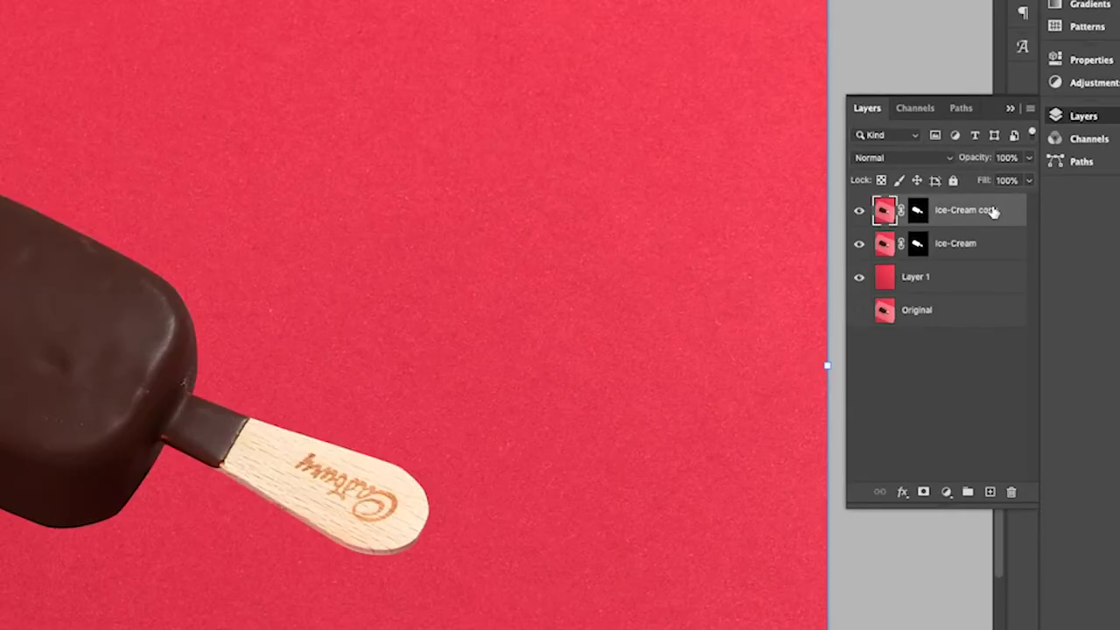
pyautogui.write('PATCH')
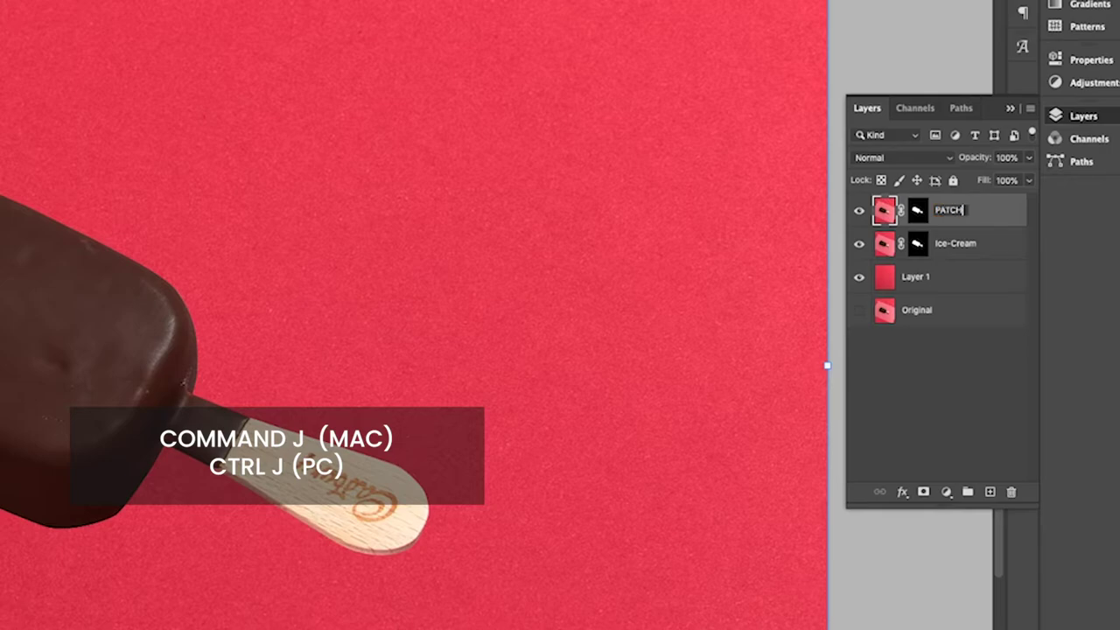
pyautogui.press('Return')
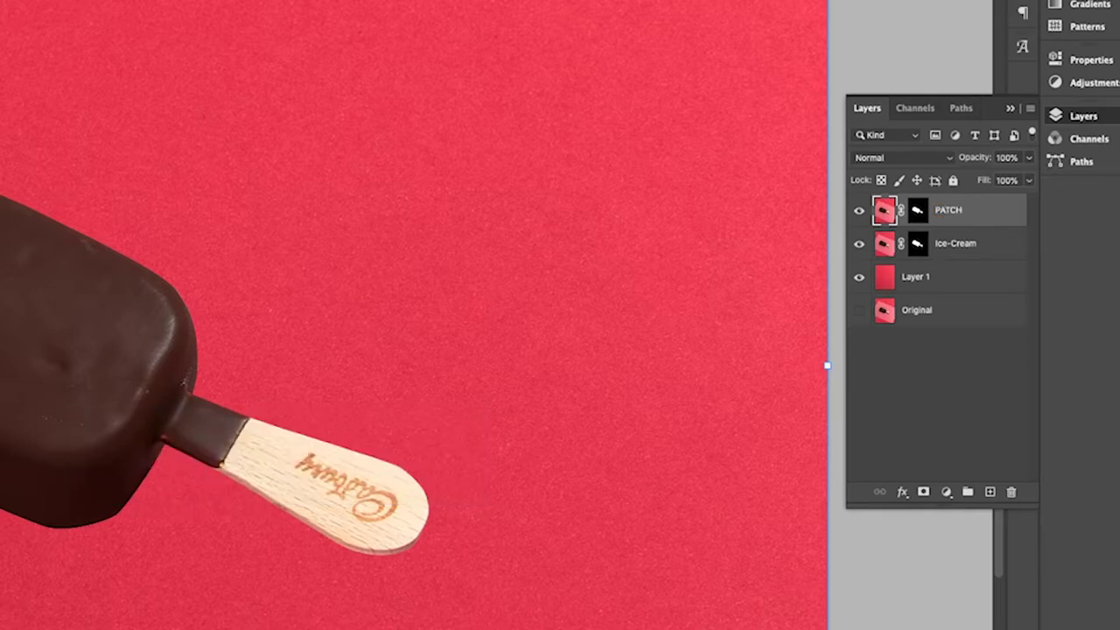
# Patch blemishes on the PATCH lolly's chocolate coating, then convert PATCH to a smart object
pyautogui.click(888, 210)
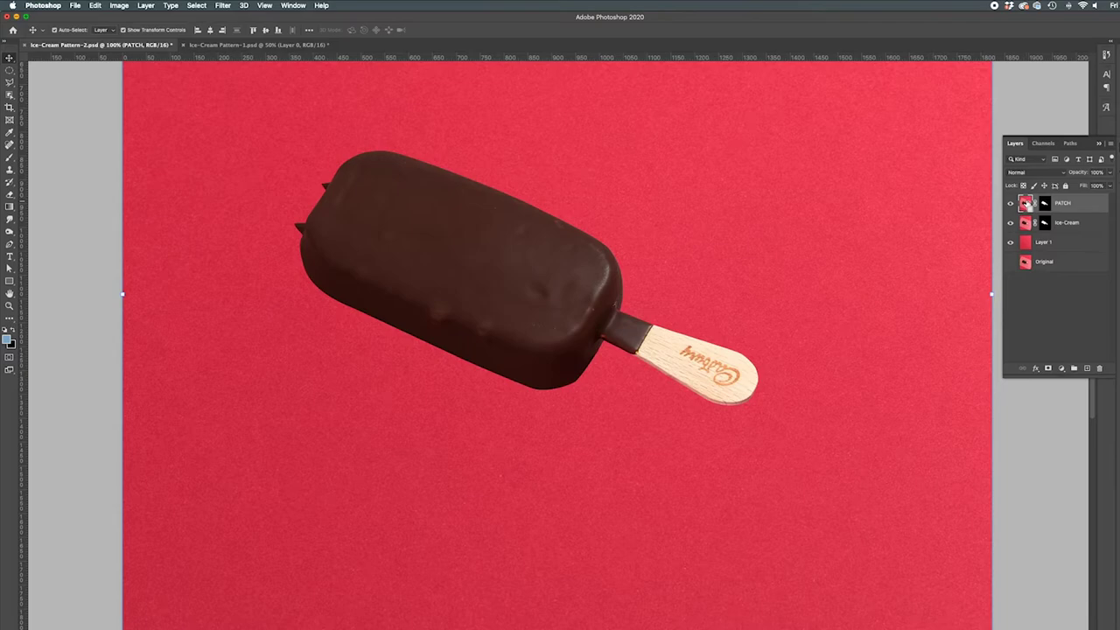
pyautogui.keyDown('super'); pyautogui.click(1045, 204); pyautogui.keyUp('super')
pyautogui.press('j')
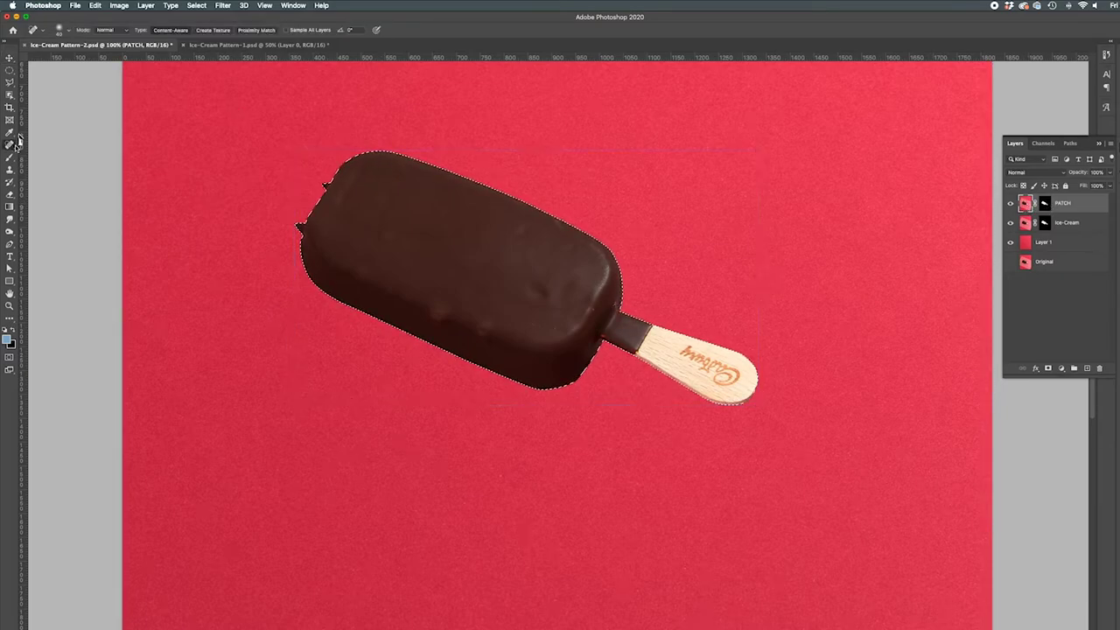
pyautogui.press('super+equal')
pyautogui.moveTo(602, 249)
pyautogui.mouseDown()
pyautogui.moveTo(581, 273)
pyautogui.moveTo(473, 256)
pyautogui.mouseUp()
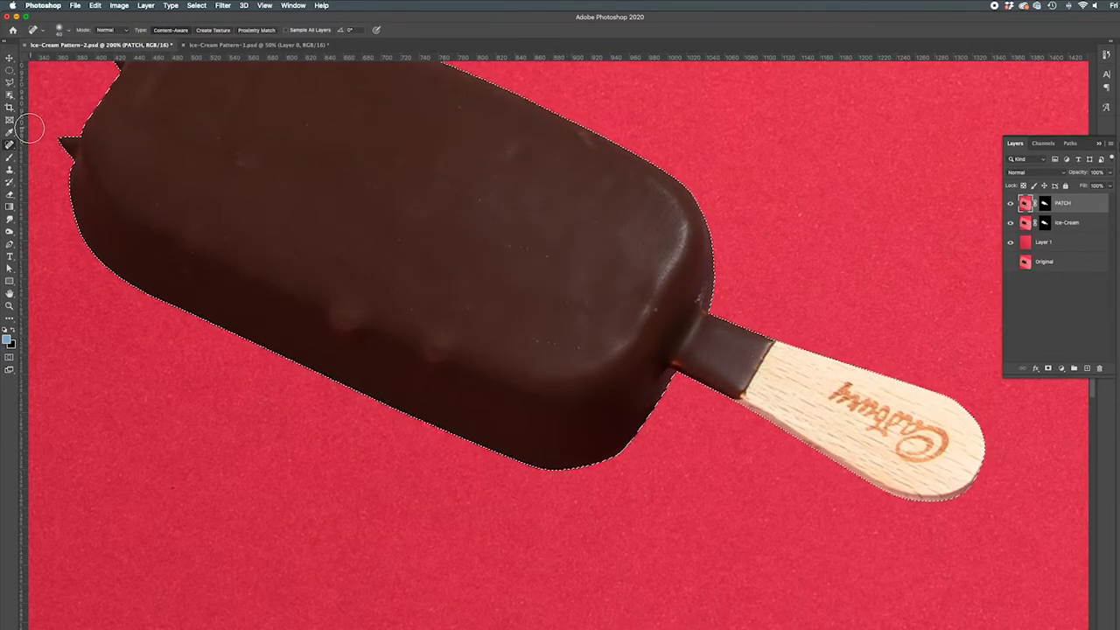
pyautogui.hscroll(-5, 475, 255)
pyautogui.scroll(3, 475, 254)
pyautogui.moveTo(529, 233); pyautogui.dragTo(533, 207)
pyautogui.hscroll(-5, 730, 430)
pyautogui.scroll(2, 730, 430)
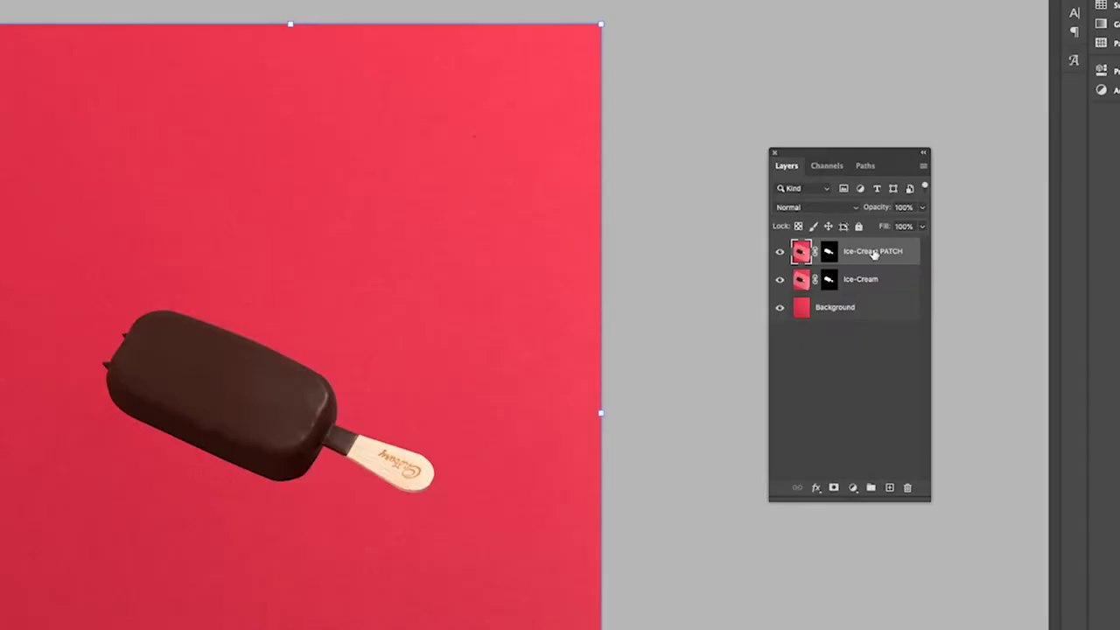
pyautogui.rightClick(873, 251)
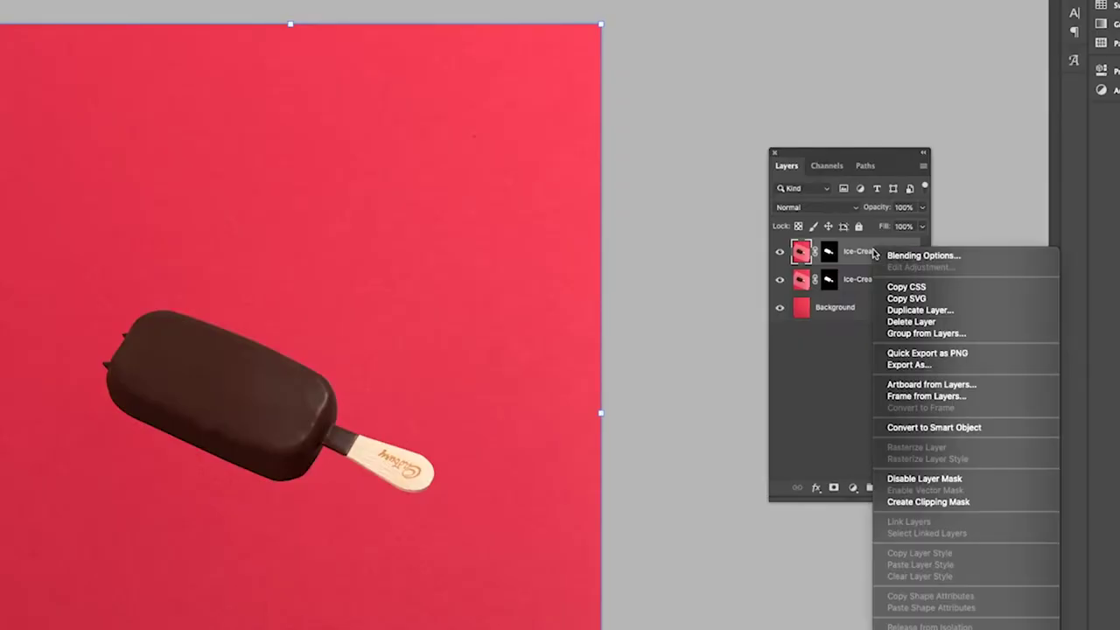
pyautogui.click(911, 429)
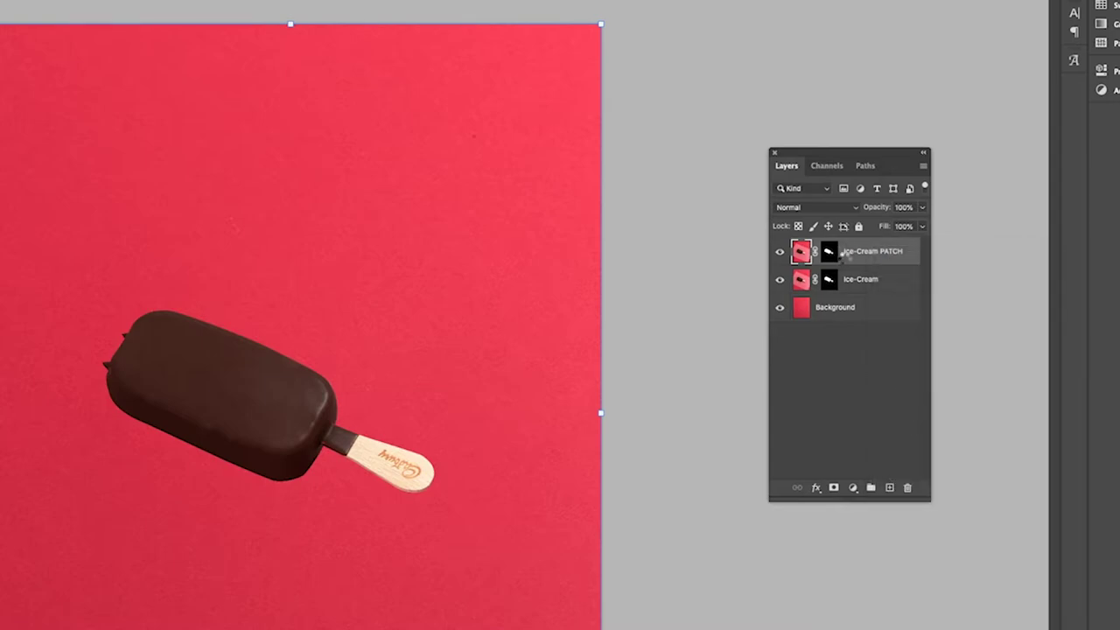
# Move the original Ice-Cream layer into a new group named BACKUP
pyautogui.click(866, 282)
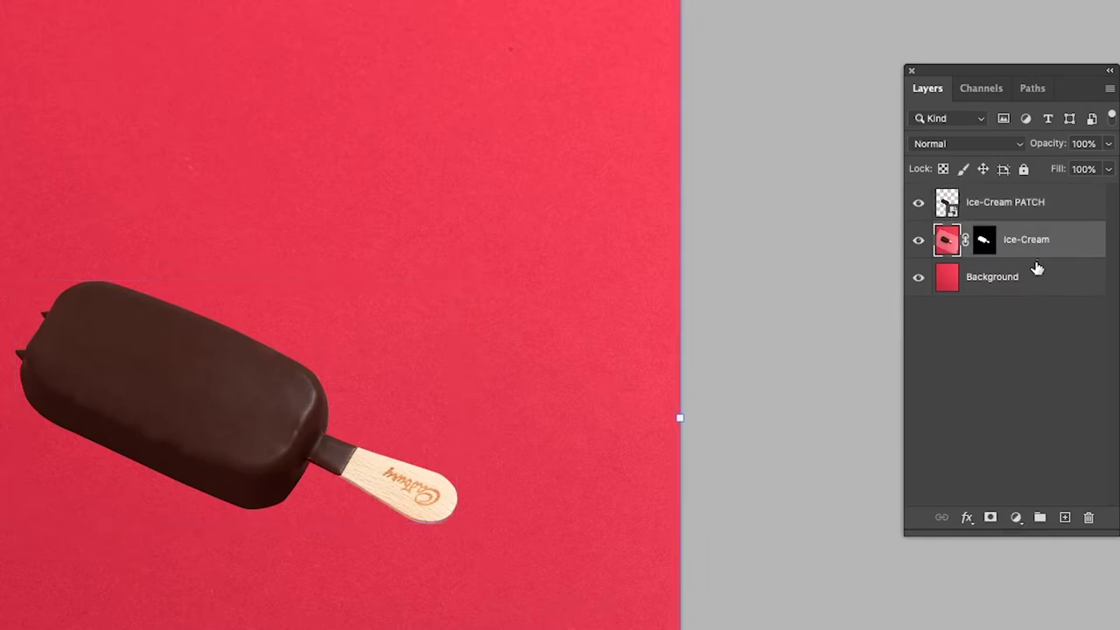
pyautogui.click(1039, 517)
pyautogui.doubleClick(963, 231)
pyautogui.write('BACKUP')
pyautogui.moveTo(971, 259); pyautogui.dragTo(985, 318)
pyautogui.click(1063, 209)
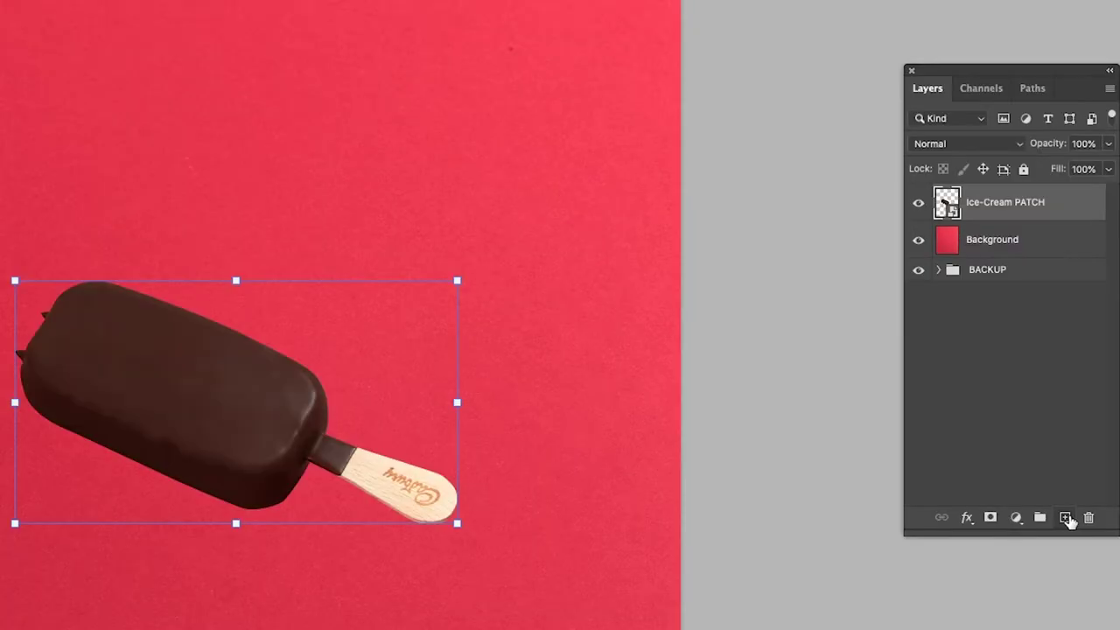
# Create a black-filled lolly silhouette layer named SHADOW below Ice-Cream PATCH
pyautogui.click(1009, 391)
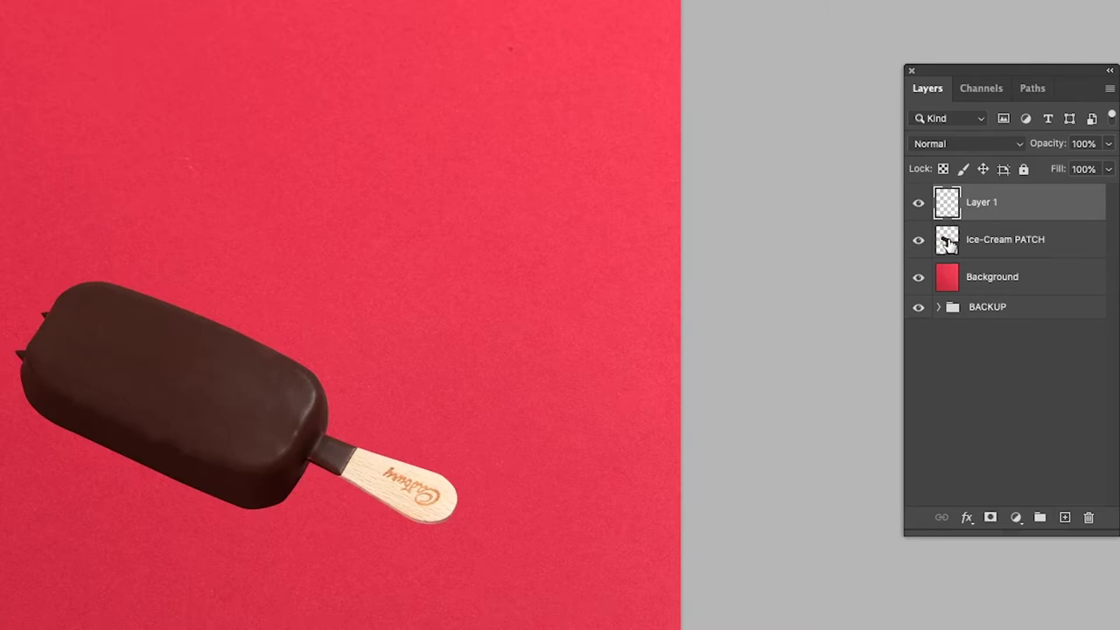
pyautogui.keyDown('ctrl'); pyautogui.click(950, 241); pyautogui.keyUp('ctrl')
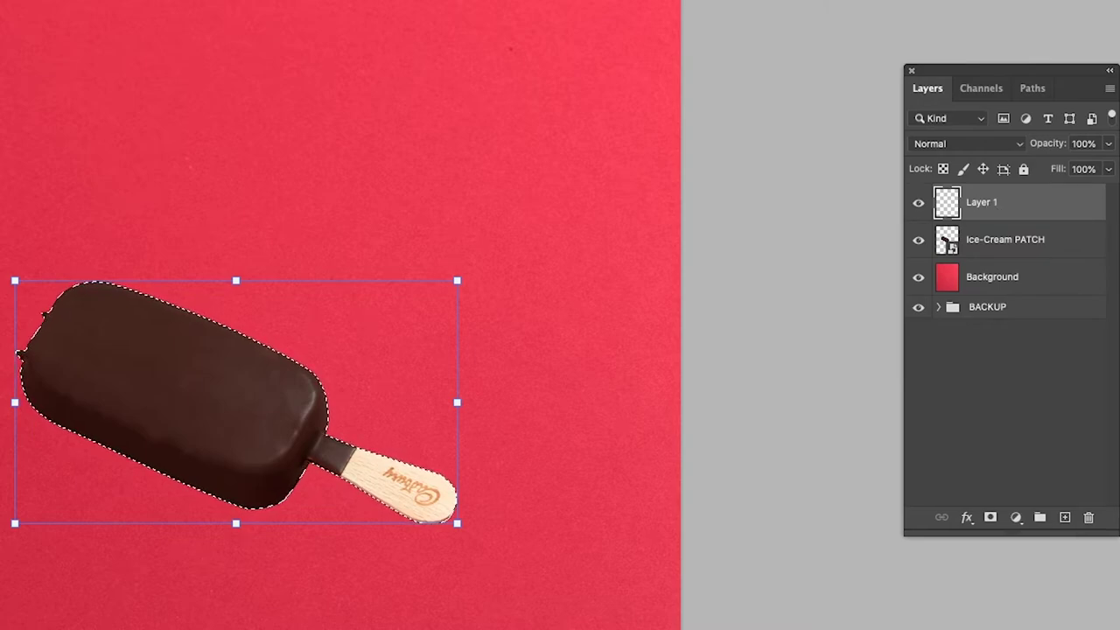
pyautogui.hotkey('ctrl', 'BackSpace')
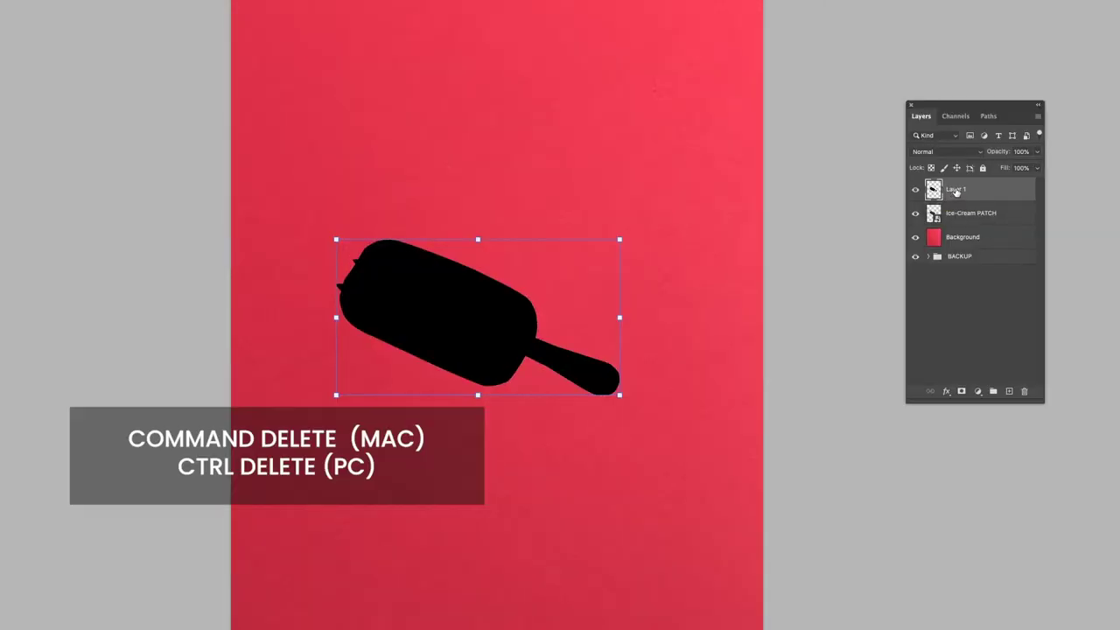
pyautogui.doubleClick(955, 189)
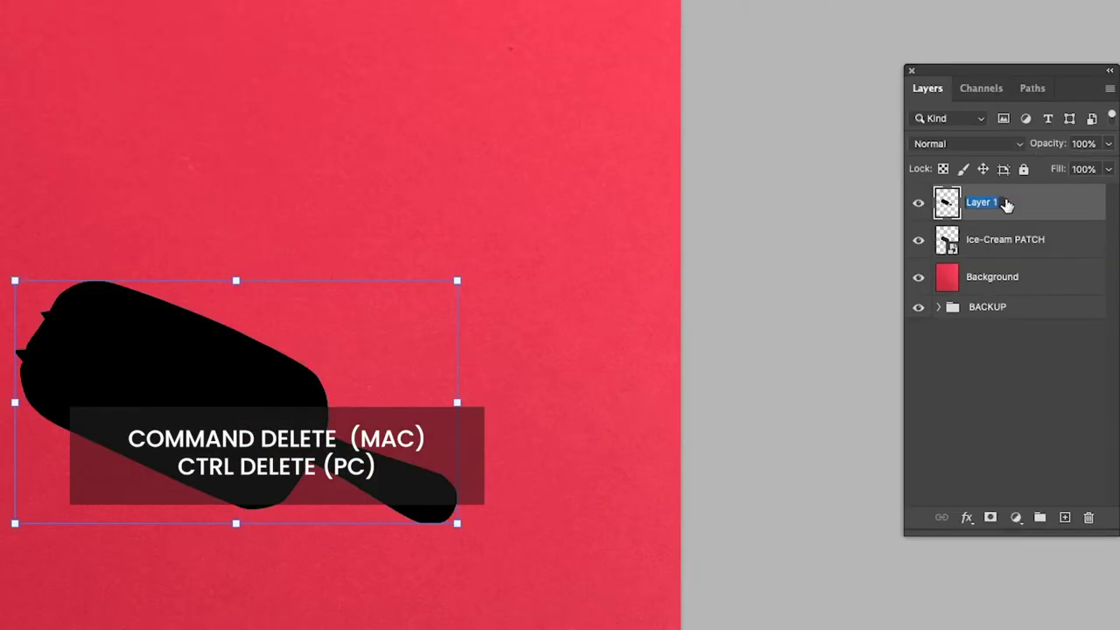
pyautogui.write('SHDA')
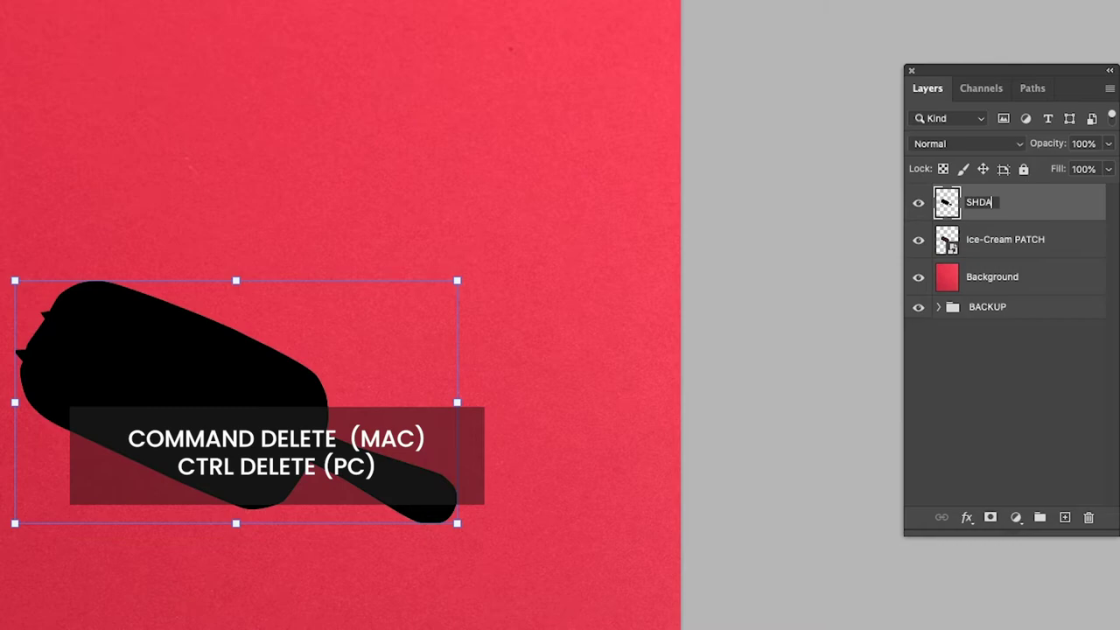
pyautogui.press('BackSpace')
pyautogui.press('BackSpace')
pyautogui.write('ADOW')
pyautogui.press('Return')
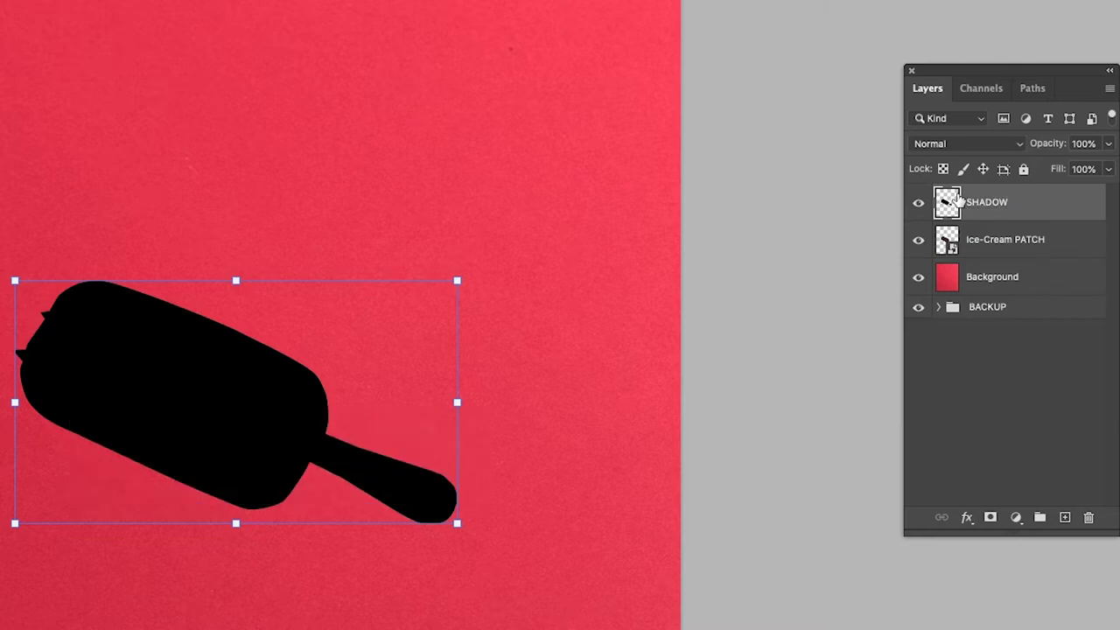
pyautogui.moveTo(956, 202); pyautogui.dragTo(949, 252)
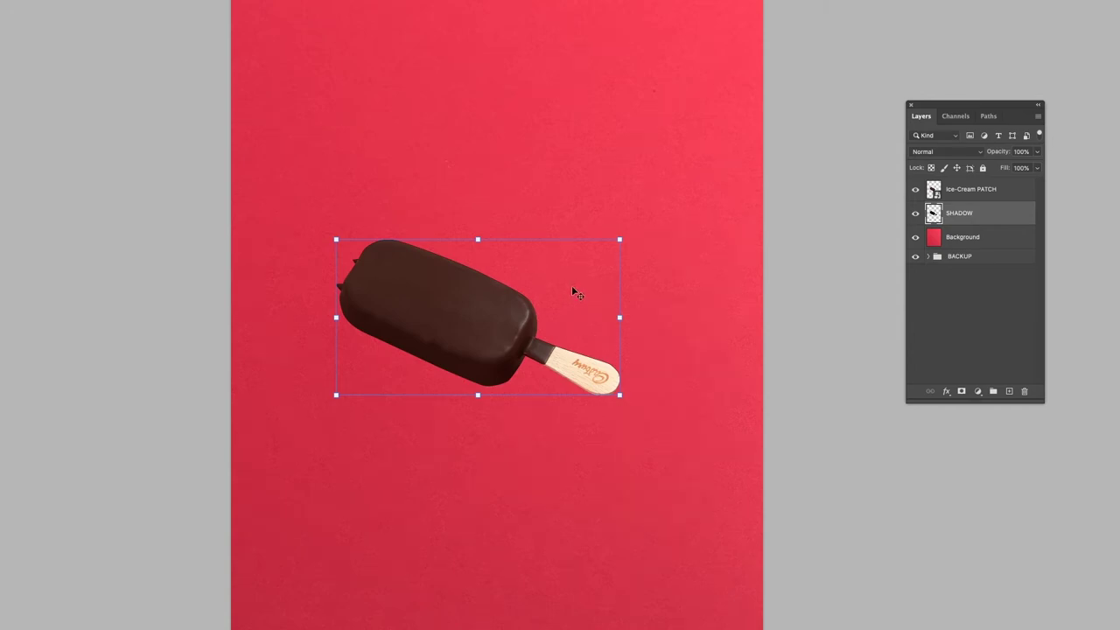
# Offset the shadow 50 px down and set it to Multiply at 30% opacity
pyautogui.moveTo(572, 285); pyautogui.dragTo(590, 306)
pyautogui.hotkey('ctrl', 't')
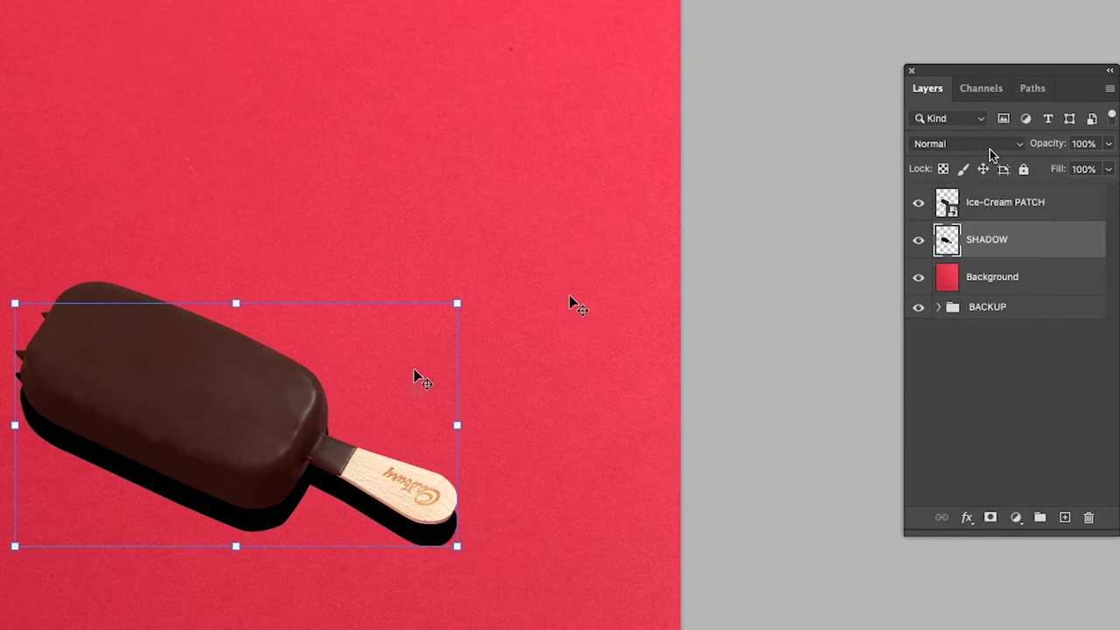
pyautogui.click(989, 145)
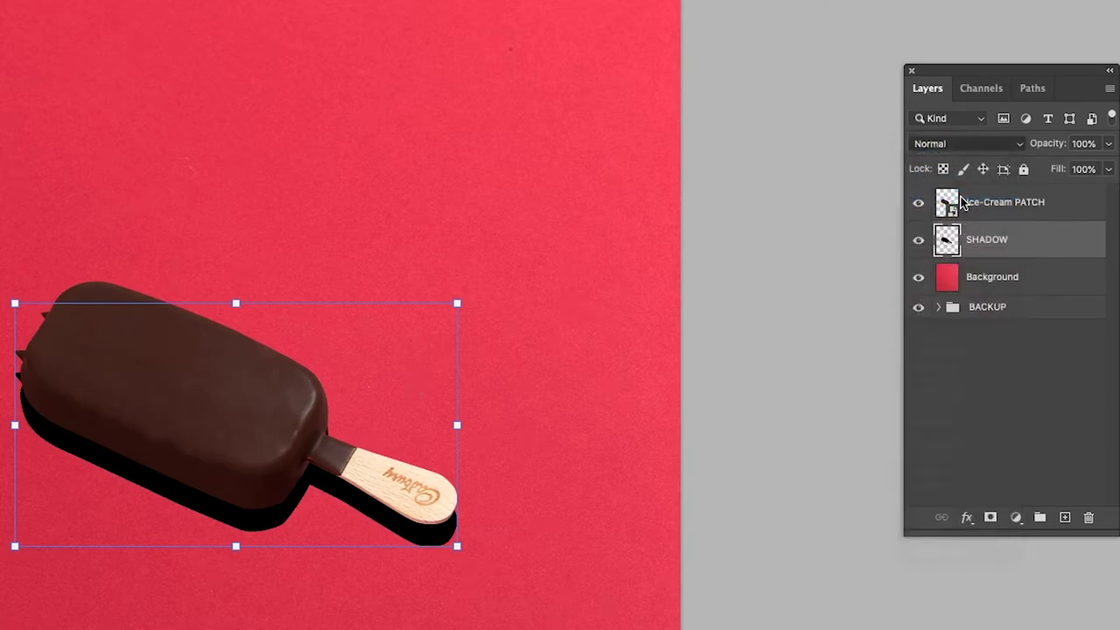
pyautogui.hotkey('shift', 'alt', 'm')
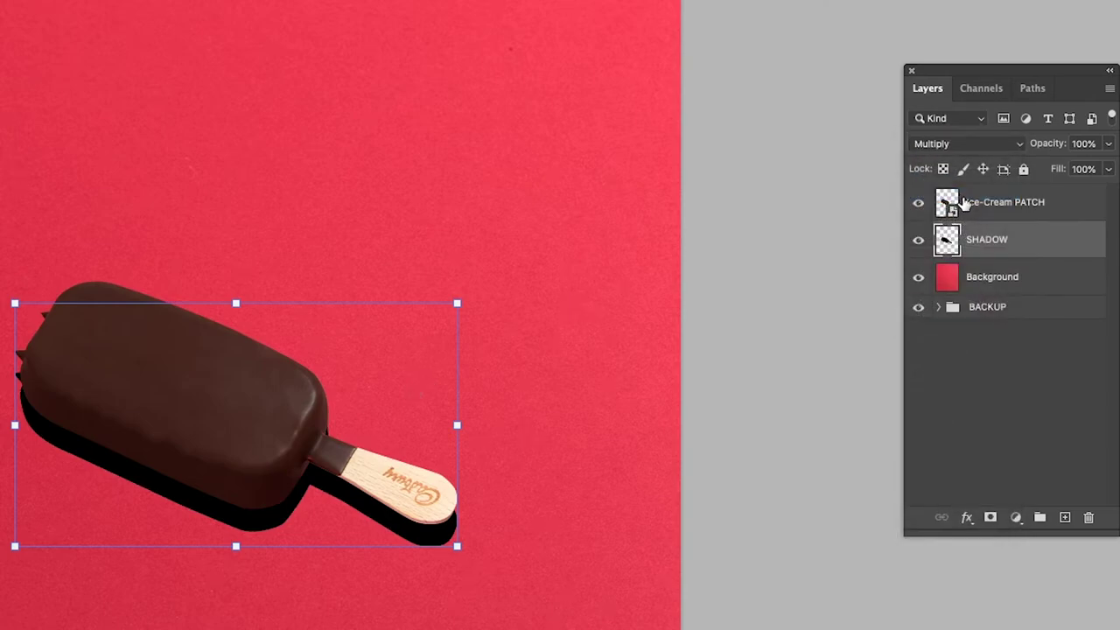
pyautogui.click(1104, 151)
pyautogui.write('30')
pyautogui.press('Tab')
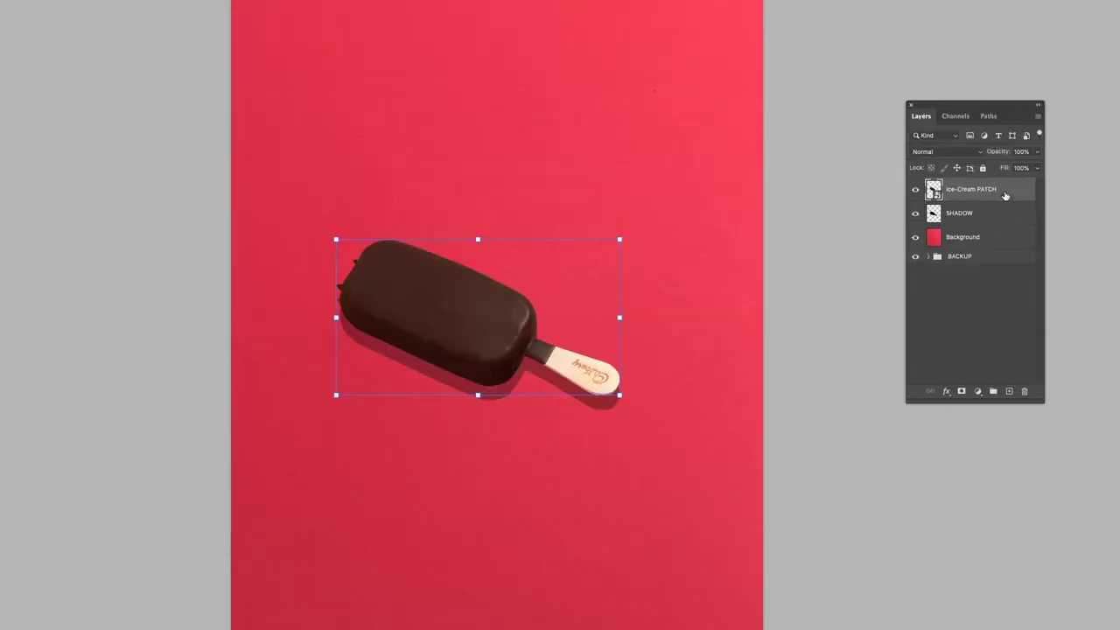
# Combine the ice cream and SHADOW layers into one smart object
pyautogui.click(1059, 210)
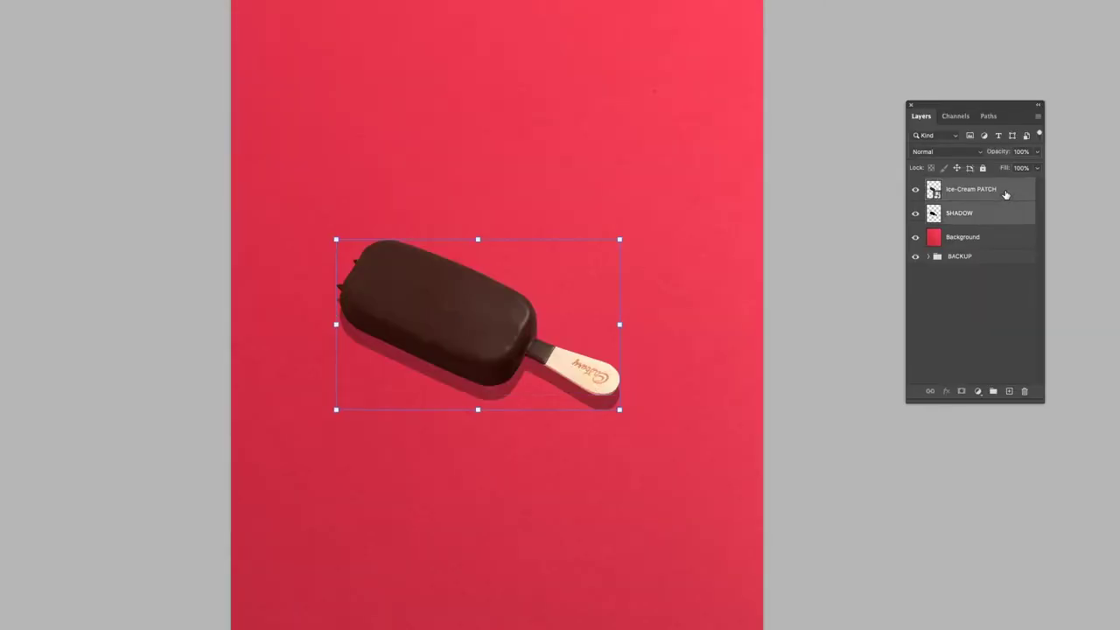
pyautogui.rightClick(1006, 194)
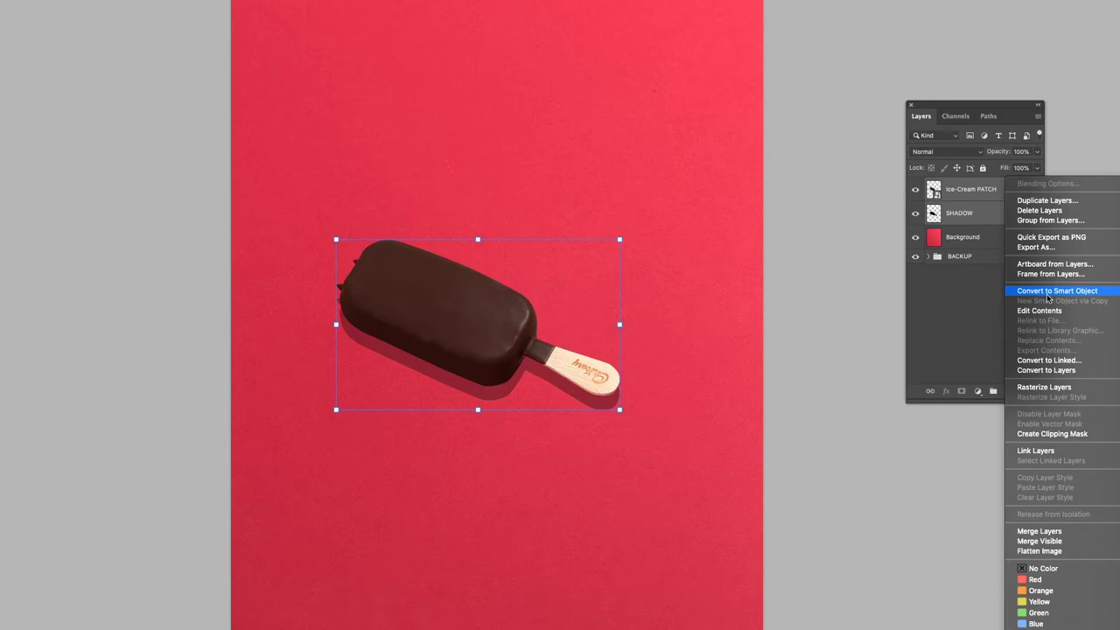
pyautogui.click(1049, 293)
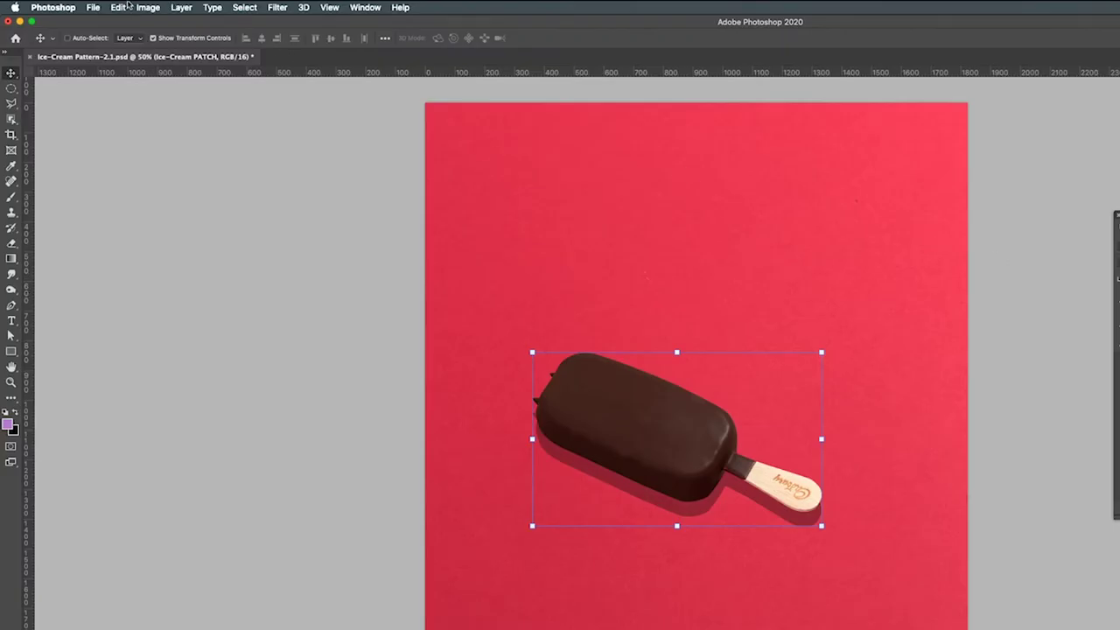
pyautogui.click(94, 7)
pyautogui.click(105, 27)
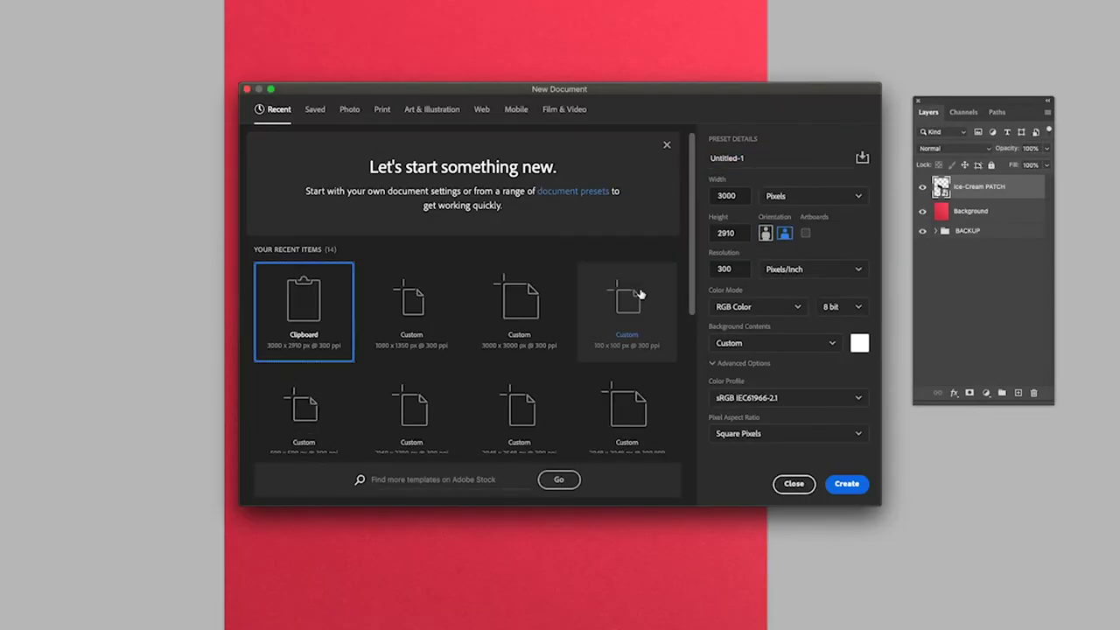
# Create a new 600 × 500 px document
pyautogui.click(736, 196)
pyautogui.write('6')
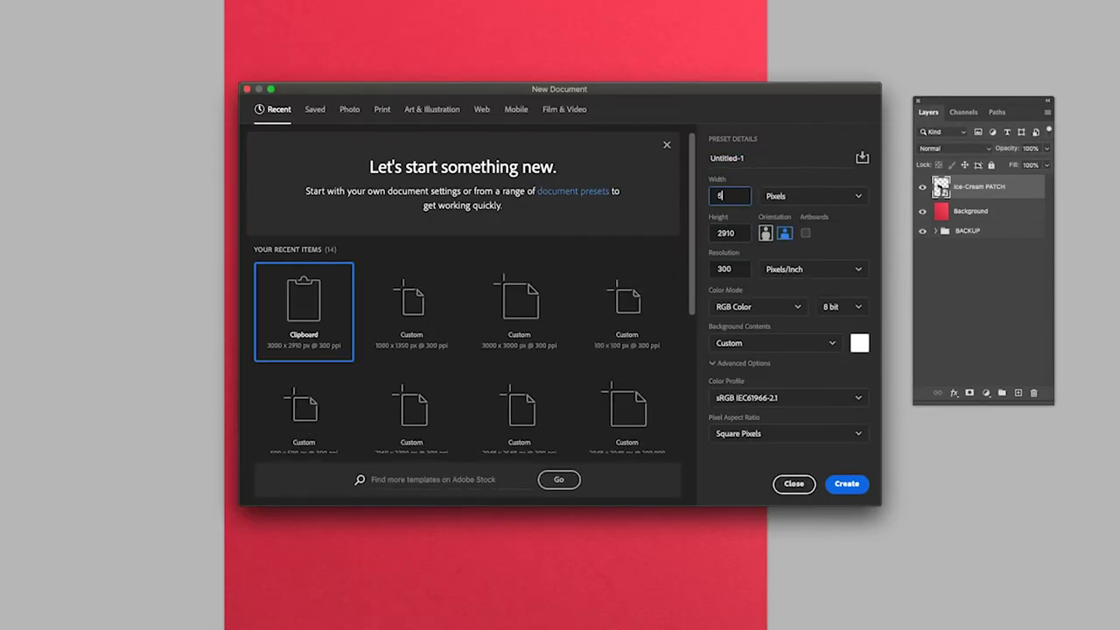
pyautogui.write('00')
pyautogui.press('Tab')
pyautogui.write('500')
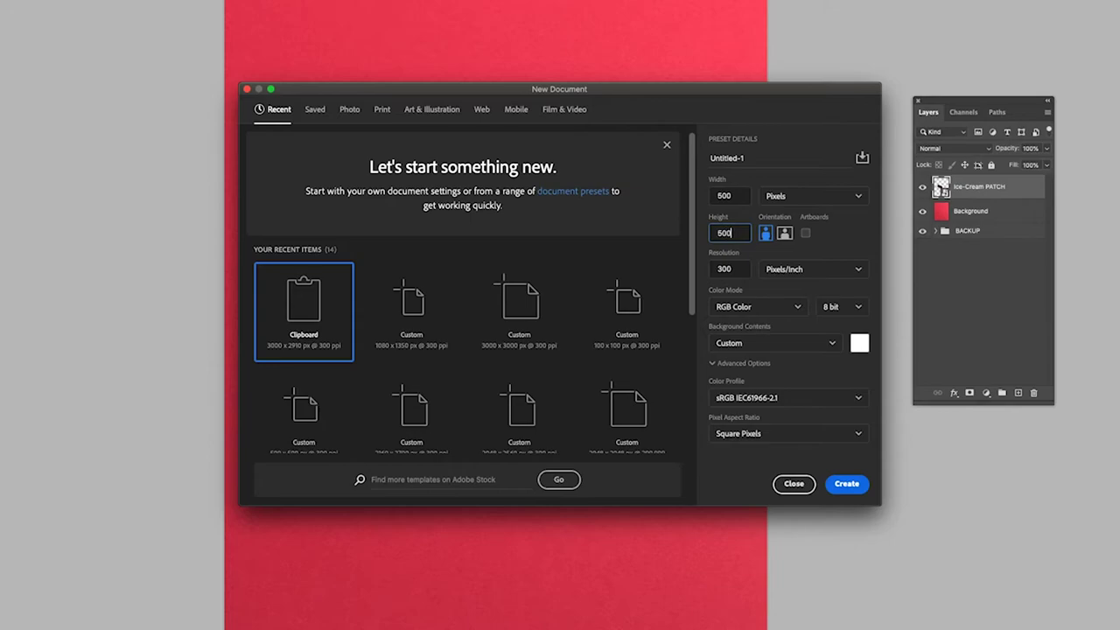
pyautogui.click(652, 193)
pyautogui.click(841, 484)
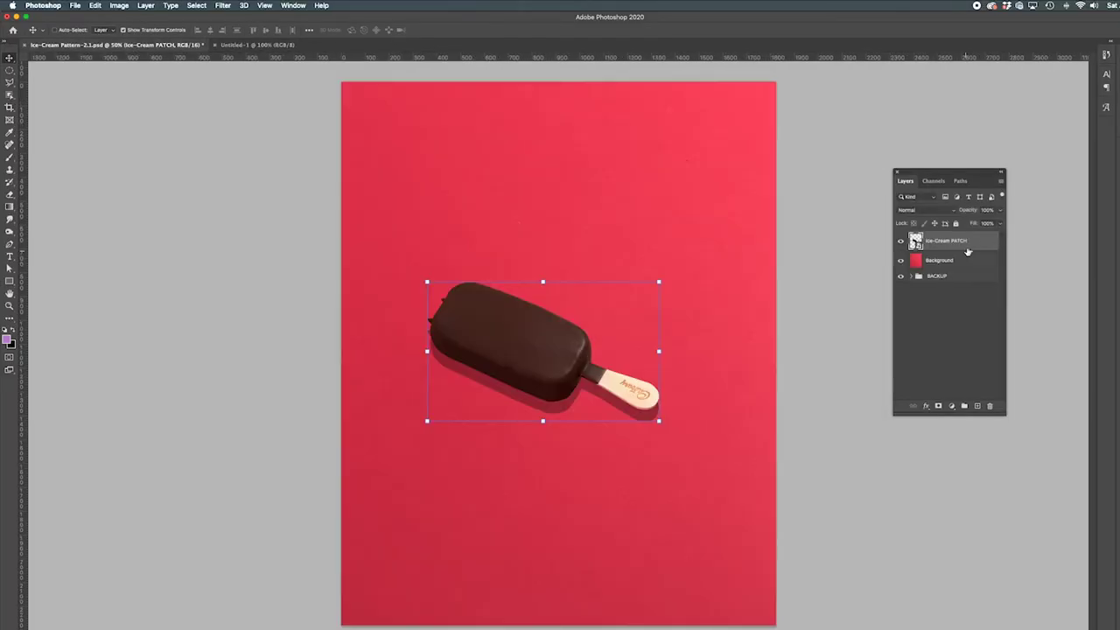
# Paste the ice cream into Untitled-1, scale it to fit, and hide the white background
pyautogui.press('super+c')
pyautogui.click(254, 45)
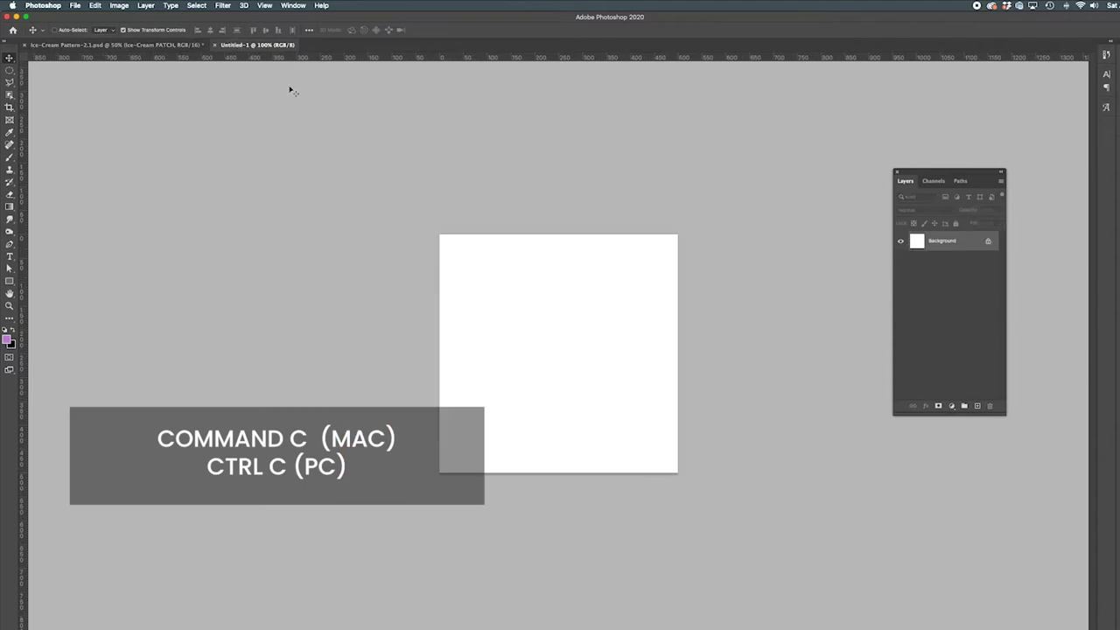
pyautogui.press('super+v')
pyautogui.moveTo(903, 513); pyautogui.dragTo(638, 393)
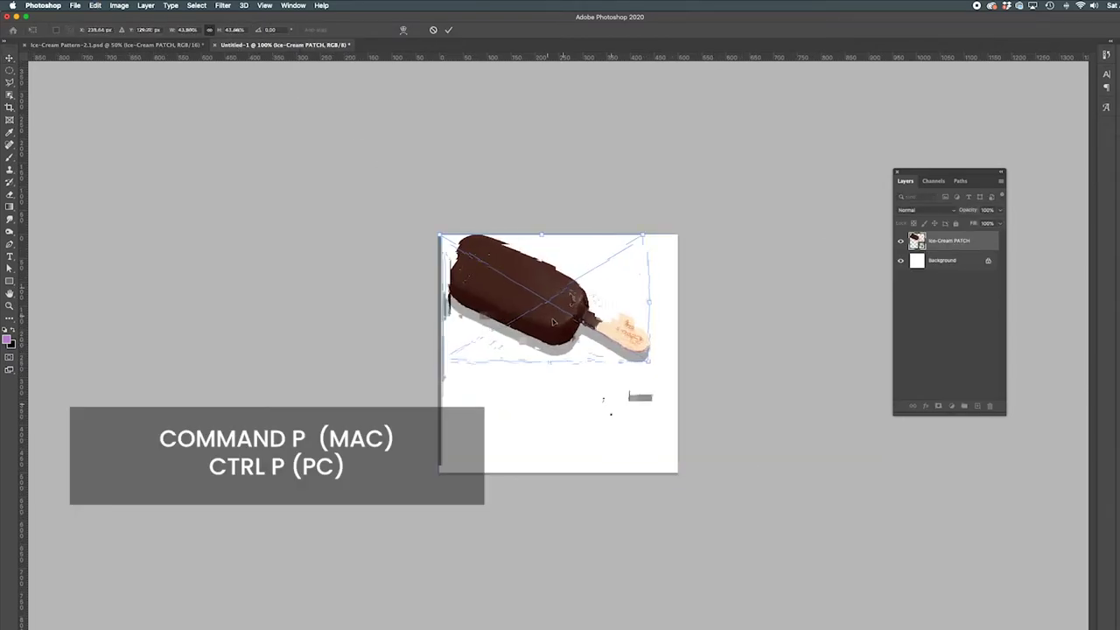
pyautogui.moveTo(595, 269); pyautogui.dragTo(600, 325)
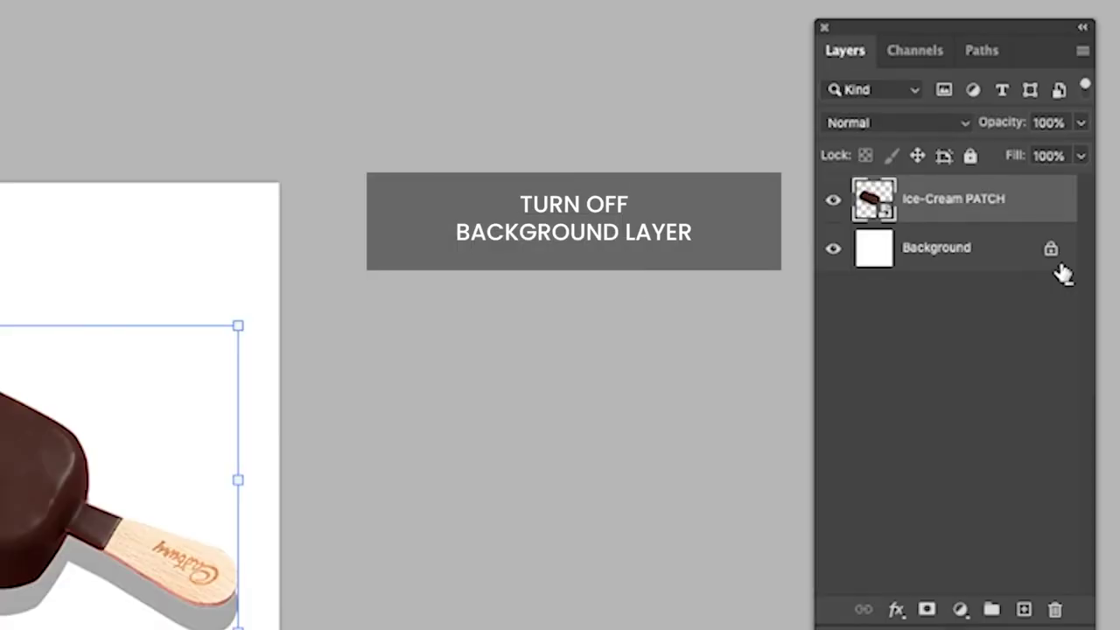
pyautogui.click(833, 249)
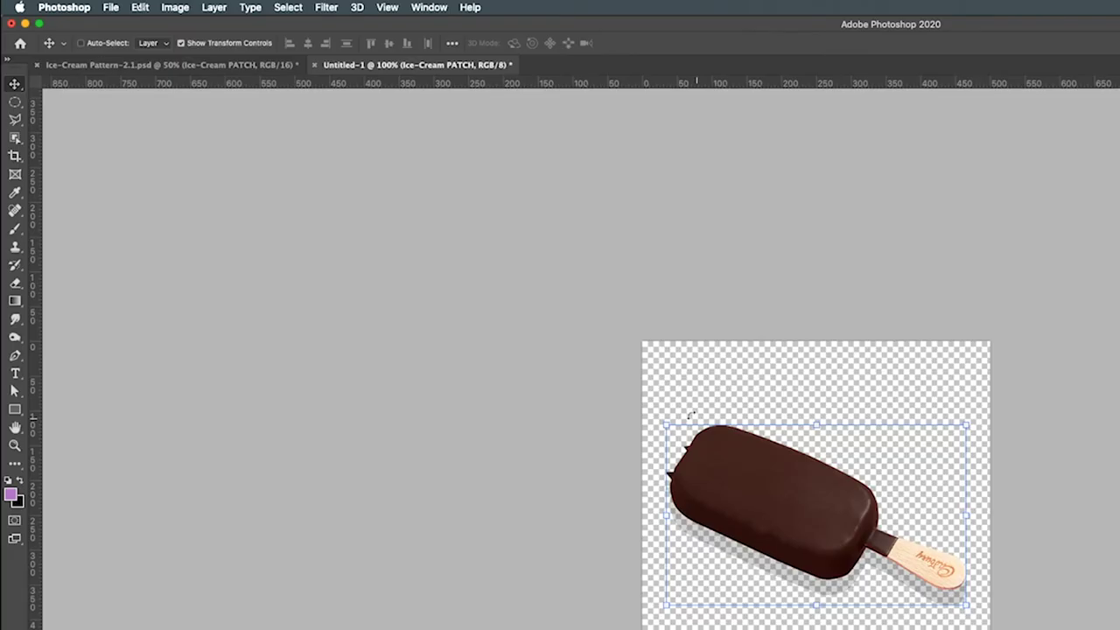
# Define a pattern from the canvas named 'Ice-Cream Pattern'
pyautogui.click(140, 7)
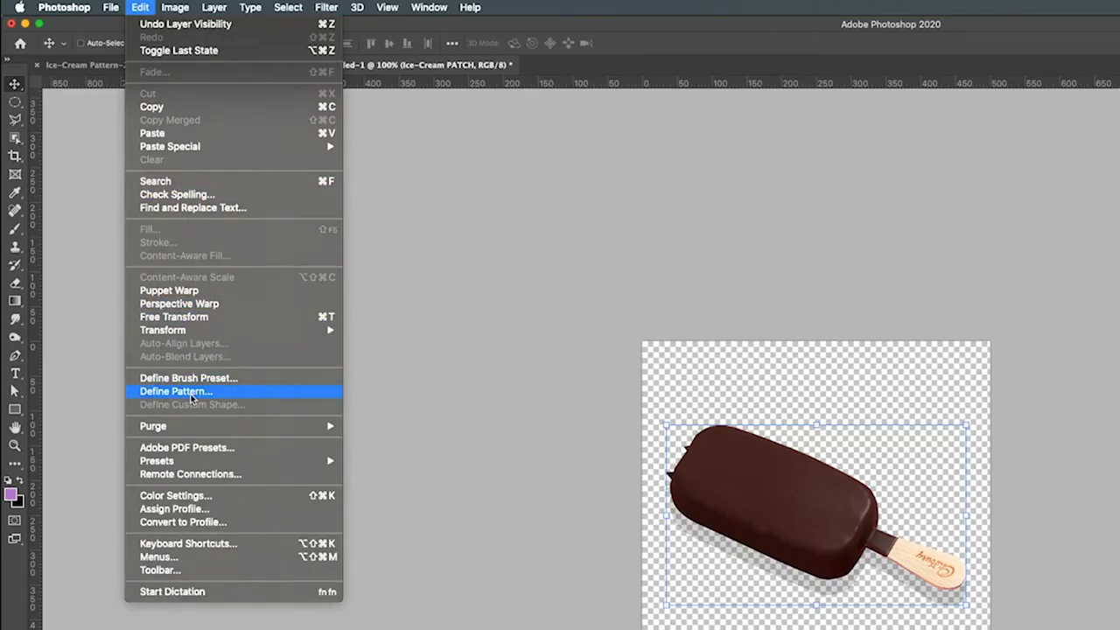
pyautogui.click(191, 394)
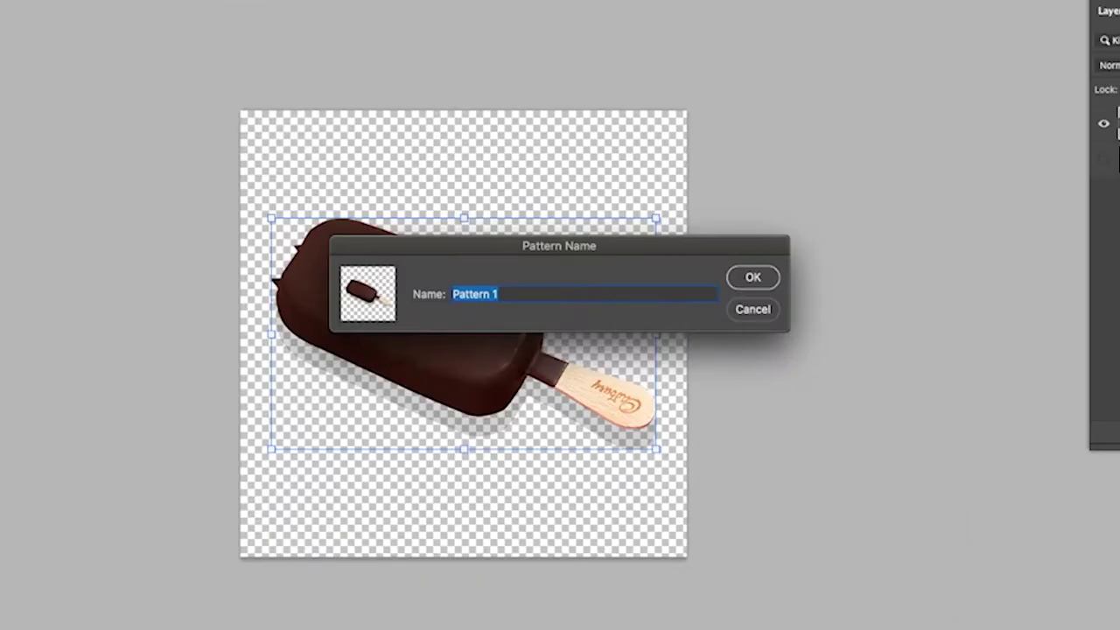
pyautogui.write('Ice-Cream Pattern')
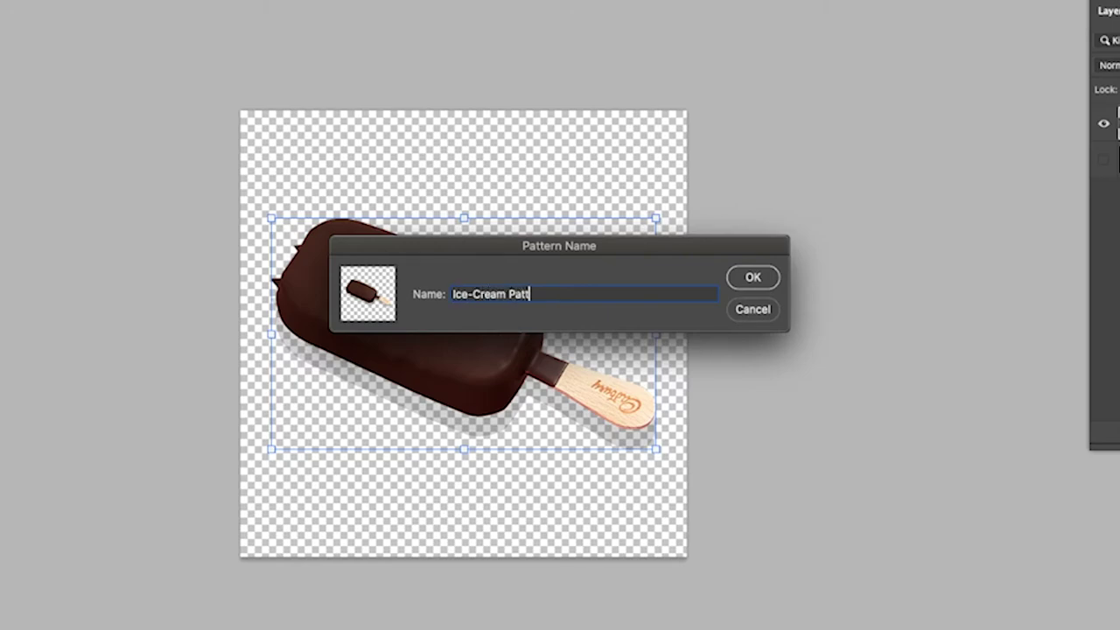
# Confirm the new pattern, hide the single lolly layer, and add an empty layer
pyautogui.click(744, 279)
pyautogui.click(77, 45)
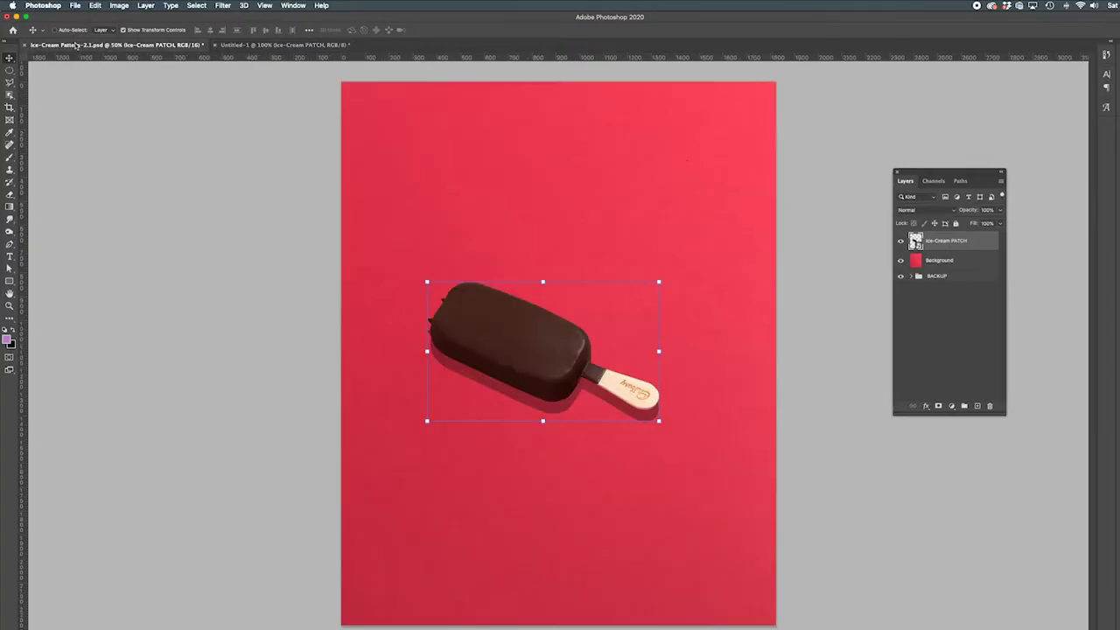
pyautogui.click(901, 241)
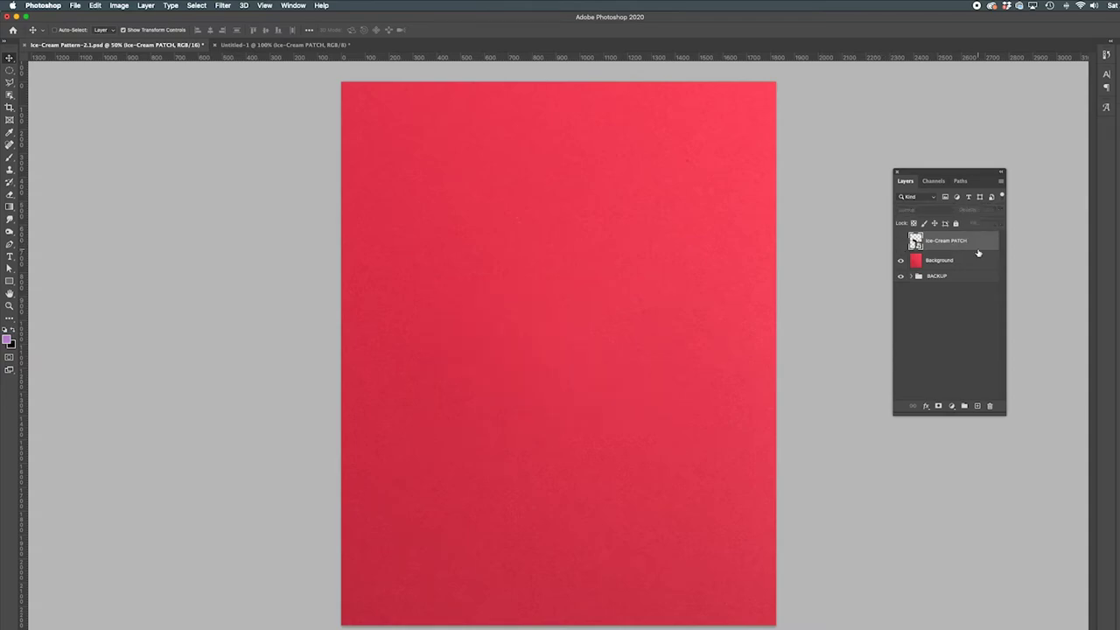
pyautogui.click(978, 406)
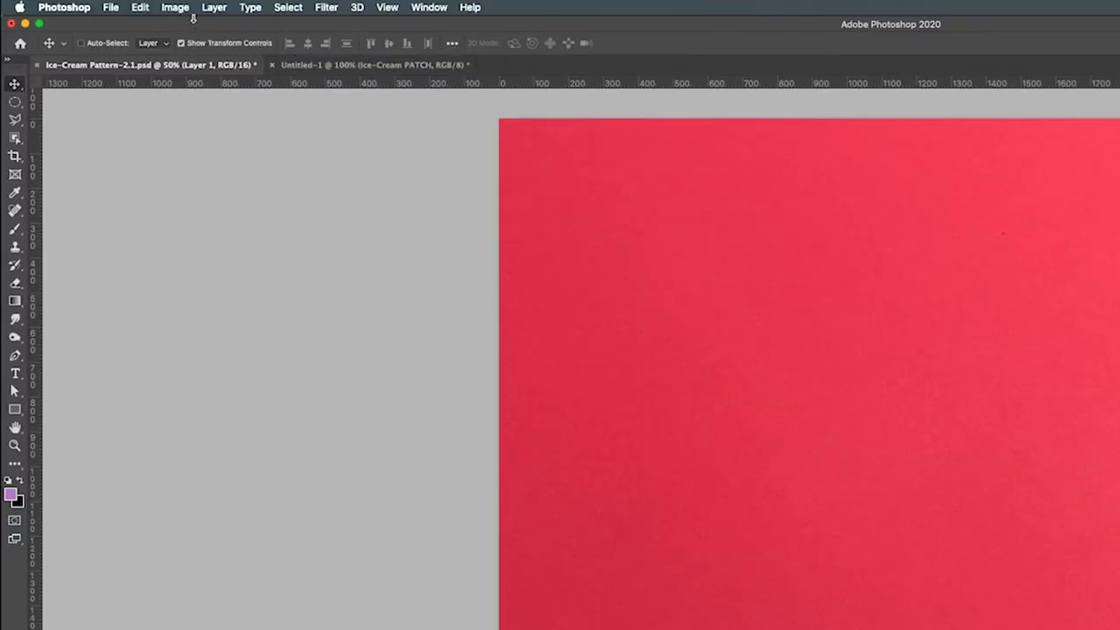
# Set up a Fill with the ice cream lolly pattern using the Brick Fill script
pyautogui.click(95, 6)
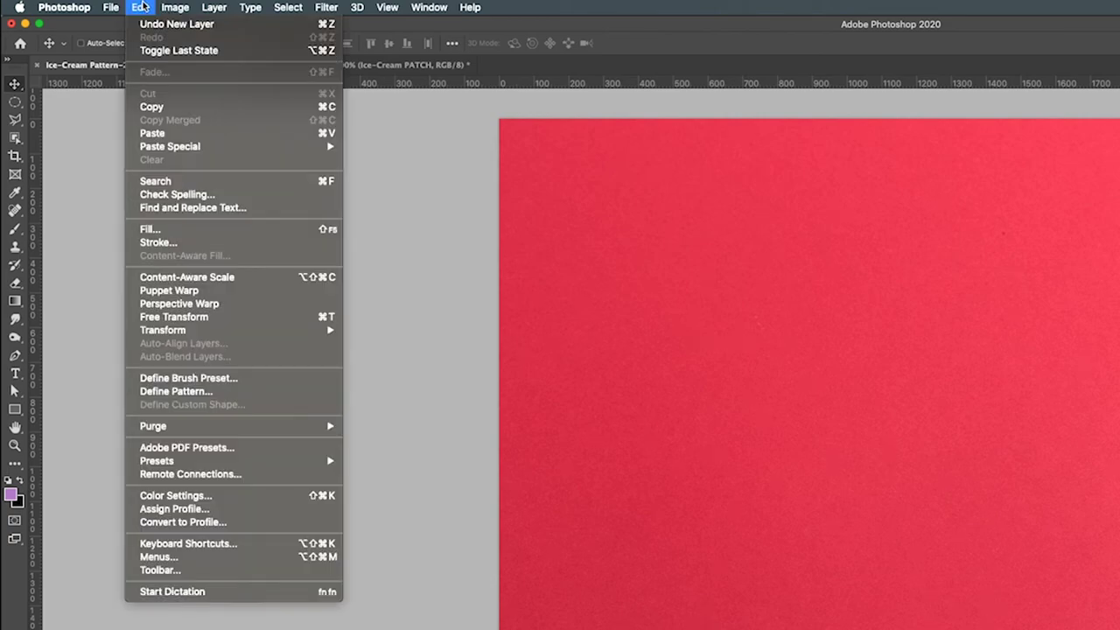
pyautogui.click(151, 229)
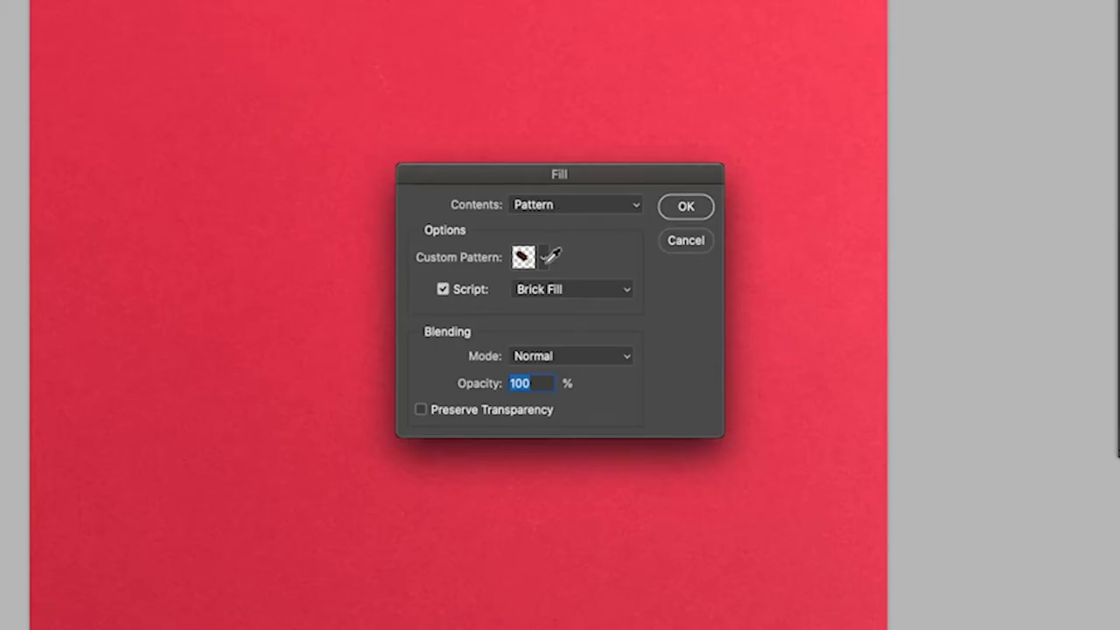
pyautogui.click(878, 457)
pyautogui.click(885, 544)
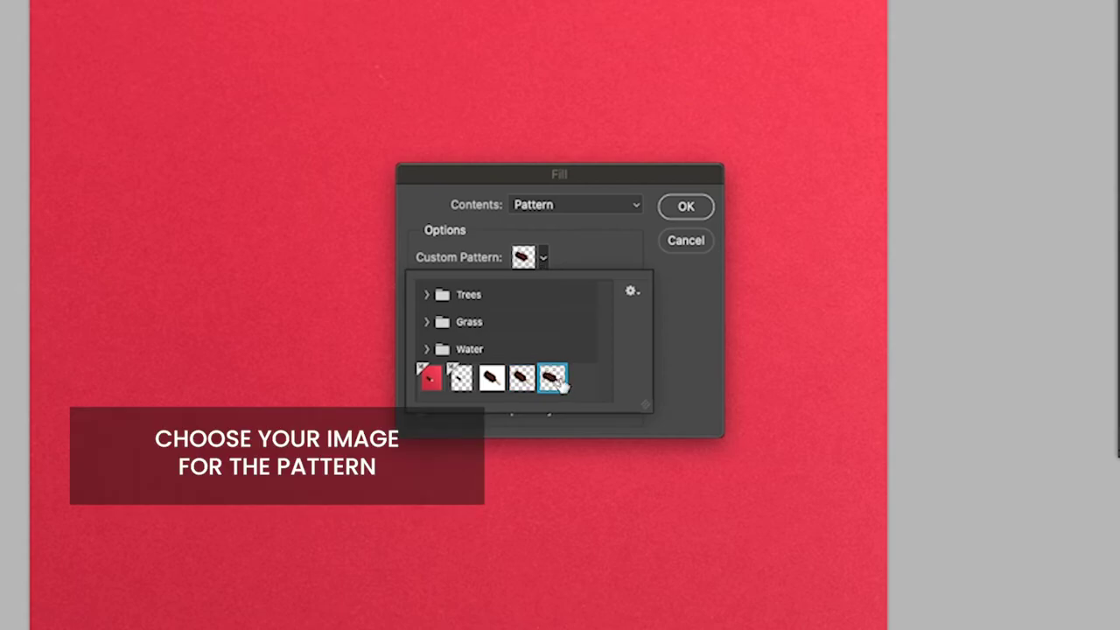
pyautogui.doubleClick(553, 379)
pyautogui.click(570, 294)
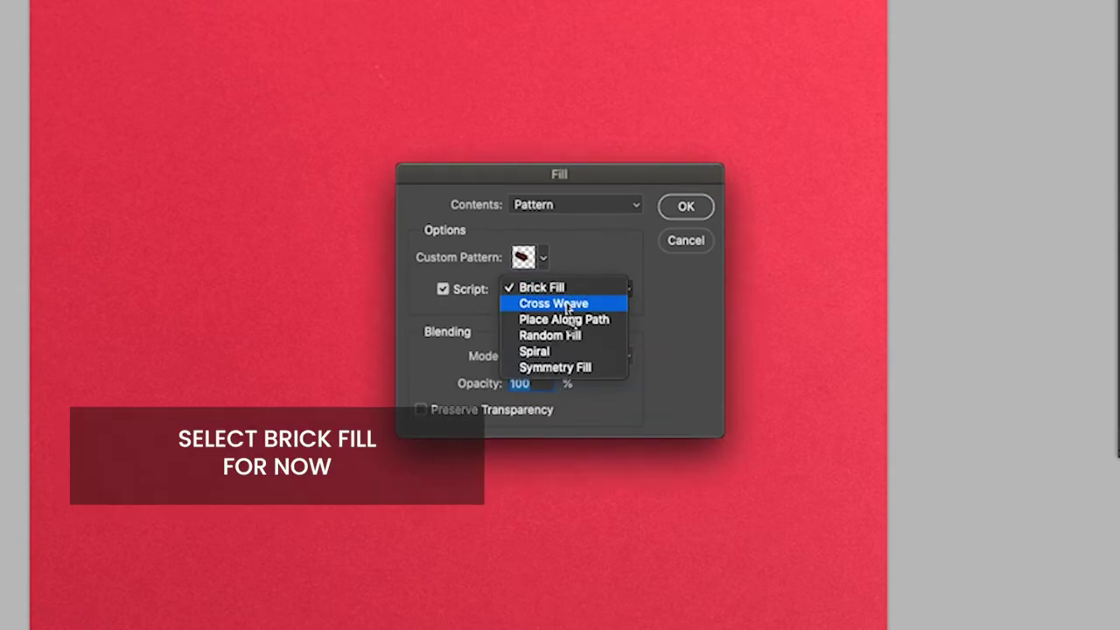
pyautogui.click(577, 288)
pyautogui.click(683, 210)
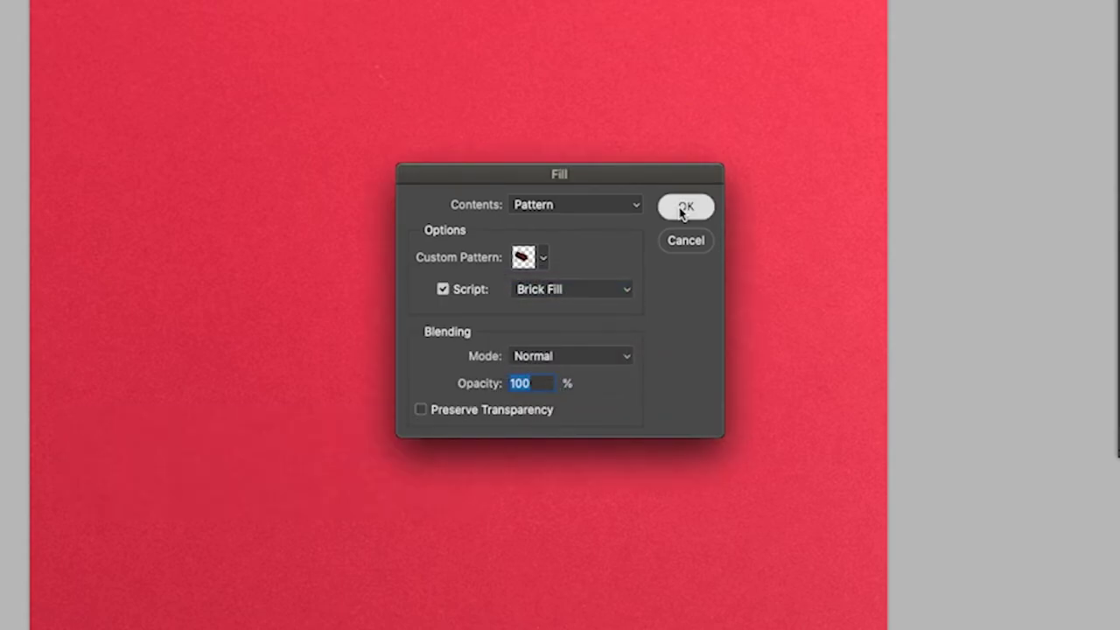
# Apply Brick Fill with colour and brightness randomness 0, scale 0.82, spacing 50, angle 12
pyautogui.moveTo(608, 355); pyautogui.dragTo(571, 358)
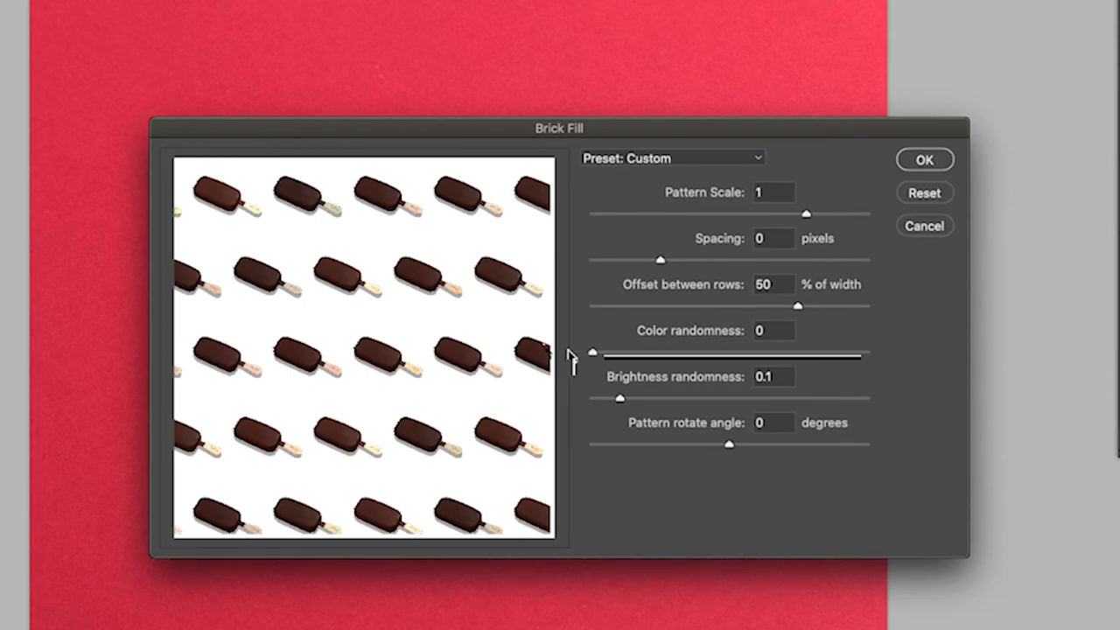
pyautogui.moveTo(621, 399); pyautogui.dragTo(562, 400)
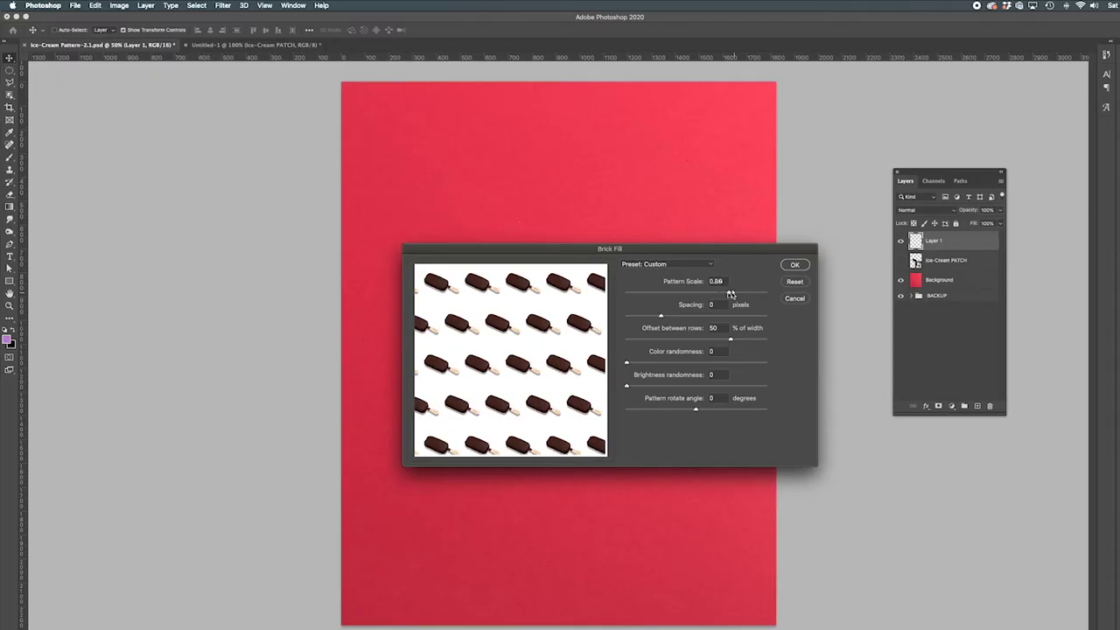
pyautogui.moveTo(806, 214); pyautogui.dragTo(781, 216)
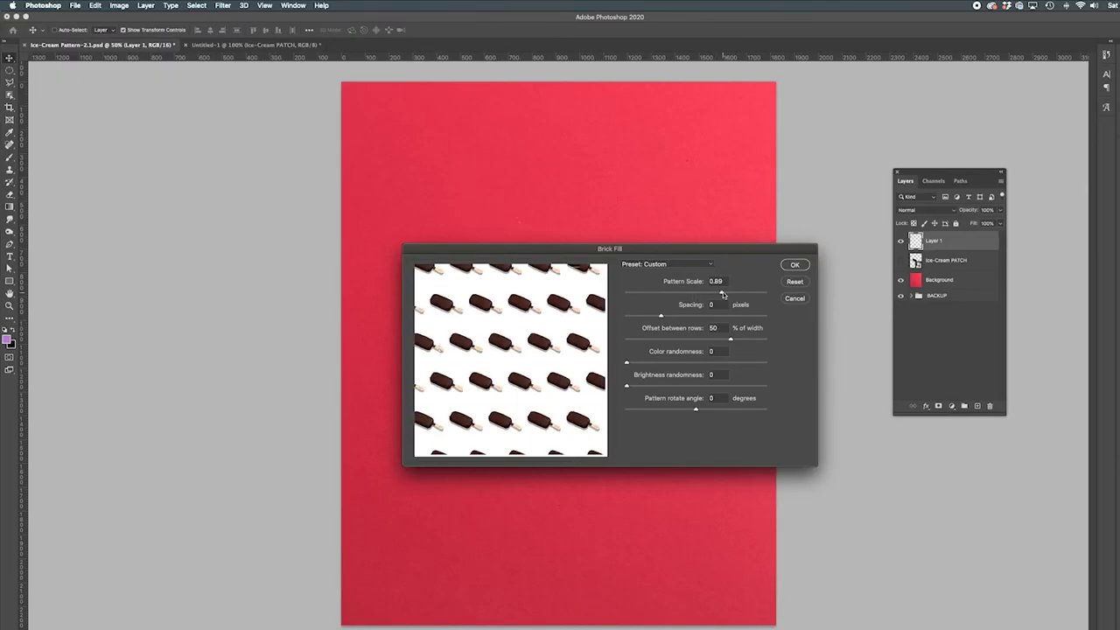
pyautogui.moveTo(661, 315); pyautogui.dragTo(686, 339)
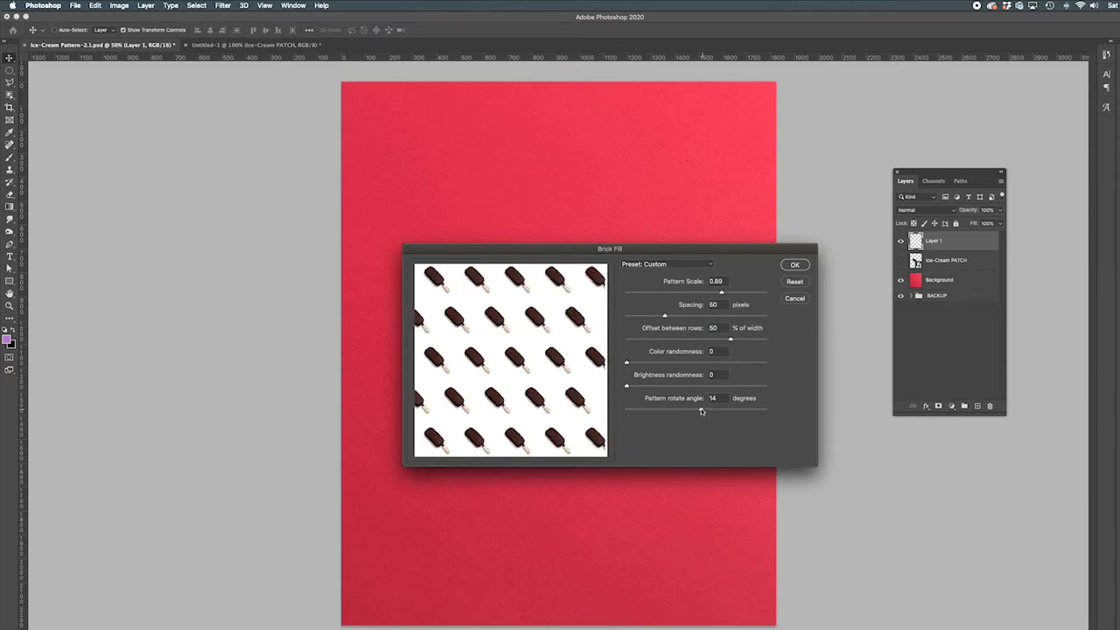
pyautogui.moveTo(721, 293); pyautogui.dragTo(714, 294)
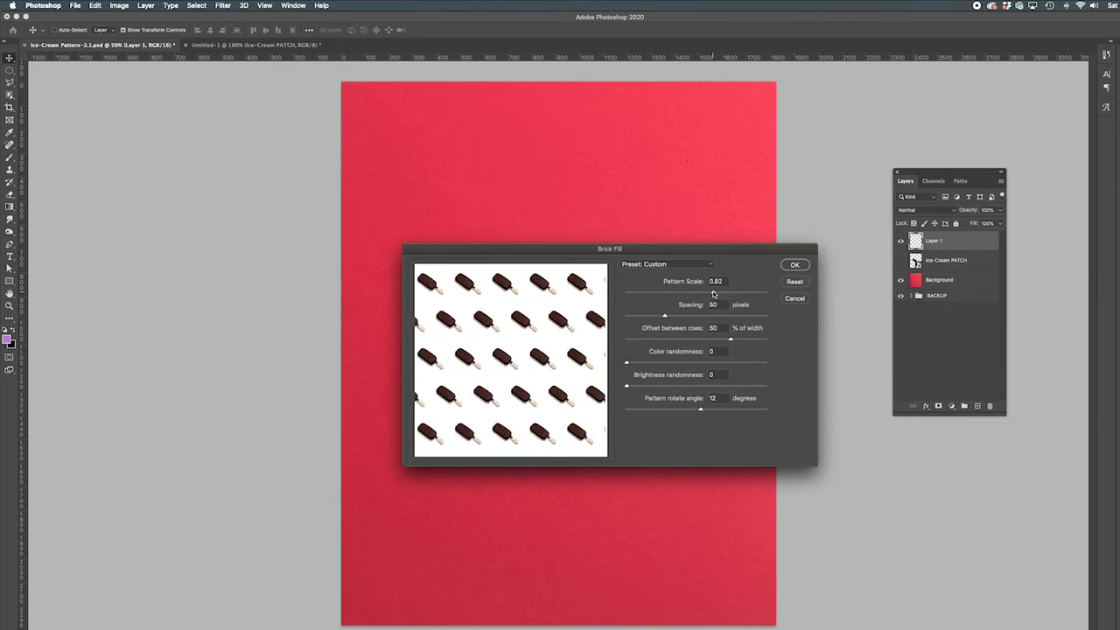
pyautogui.press('Return')
pyautogui.press('super+minus')
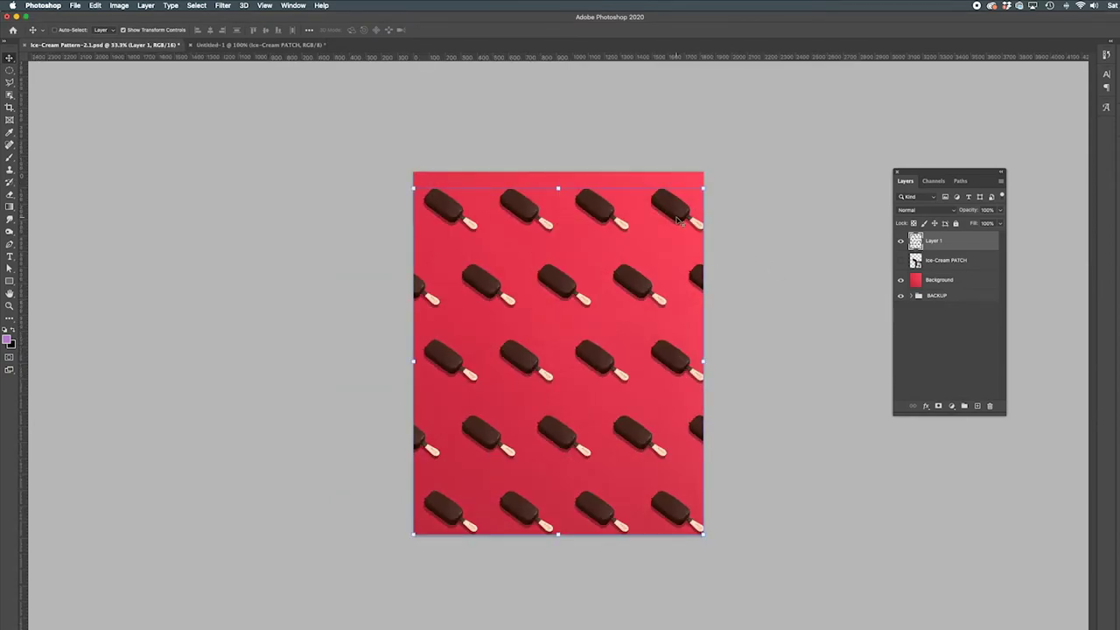
# Enlarge the pattern layer slightly so the lollies cover the whole page
pyautogui.moveTo(559, 187); pyautogui.dragTo(559, 171)
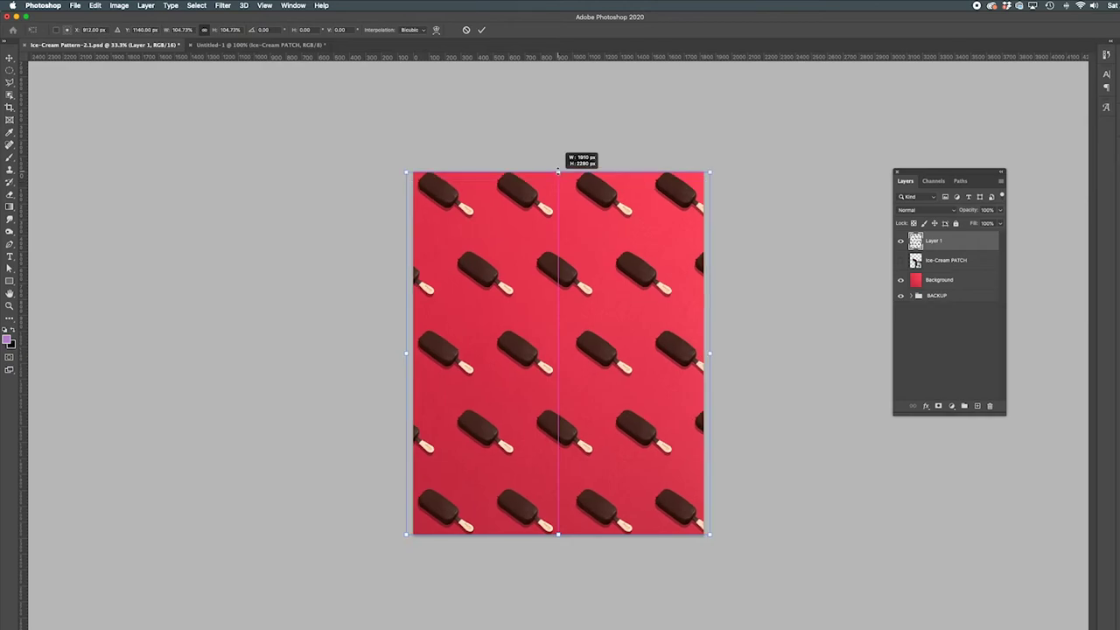
pyautogui.press('Return')
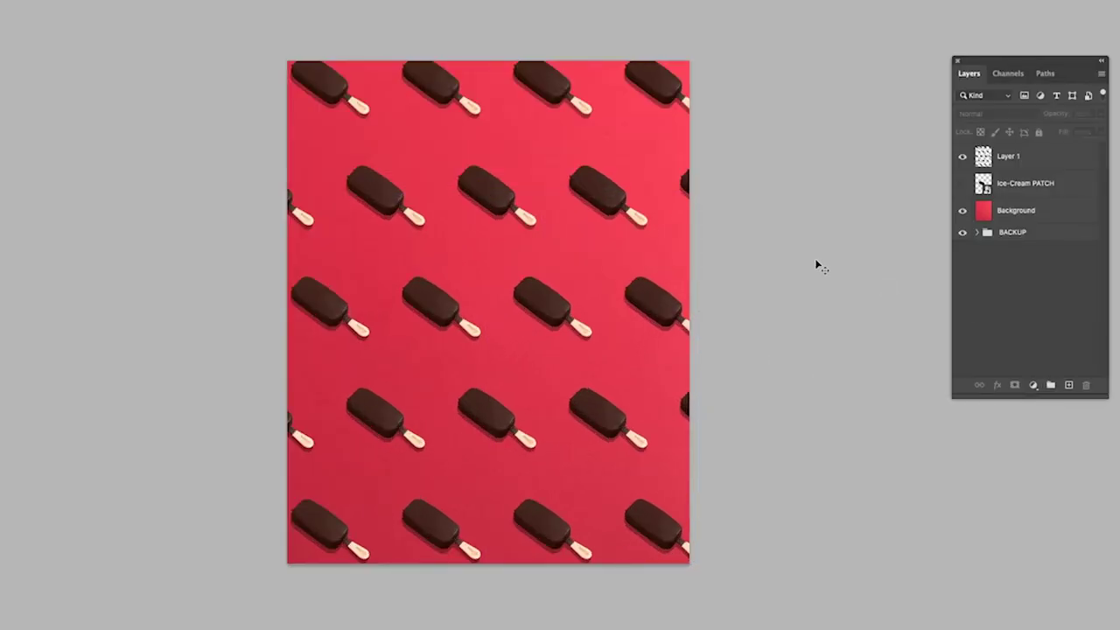
pyautogui.moveTo(1077, 68); pyautogui.dragTo(1045, 90)
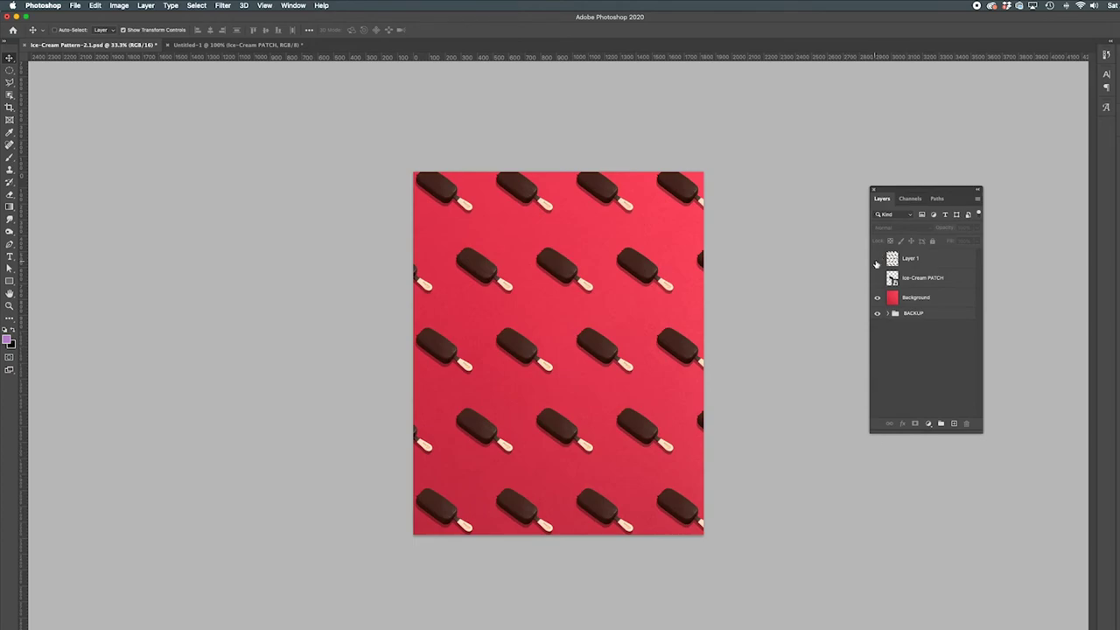
# Hide Layer 1 and fill a new layer with the lolly pattern via Cross Weave at 1.05 scale
pyautogui.click(877, 260)
pyautogui.click(954, 423)
pyautogui.click(95, 6)
pyautogui.click(109, 120)
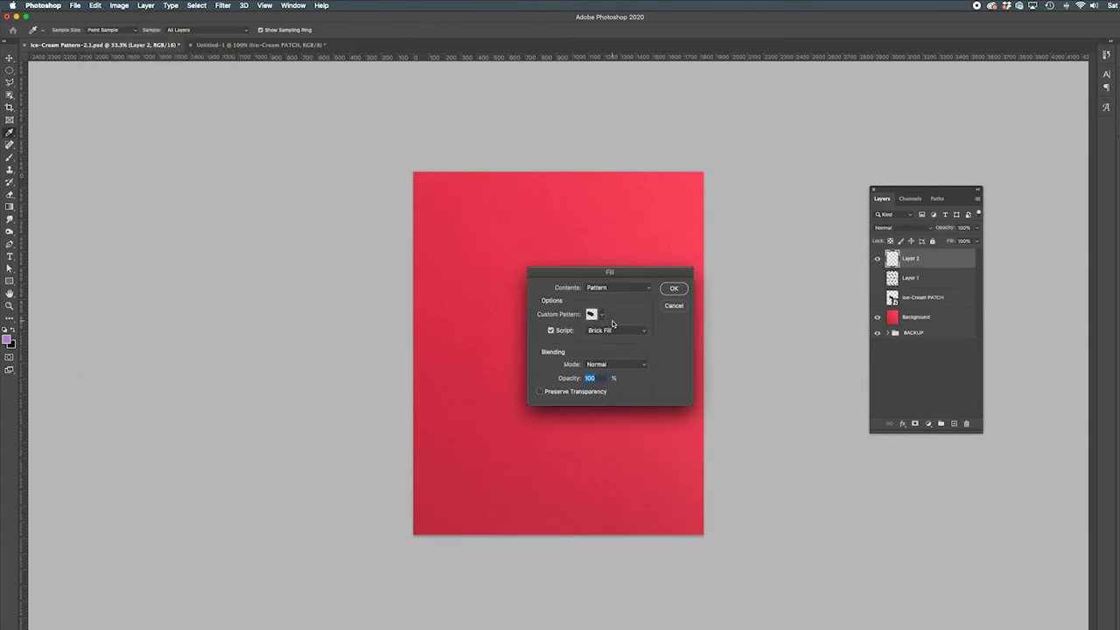
pyautogui.click(615, 330)
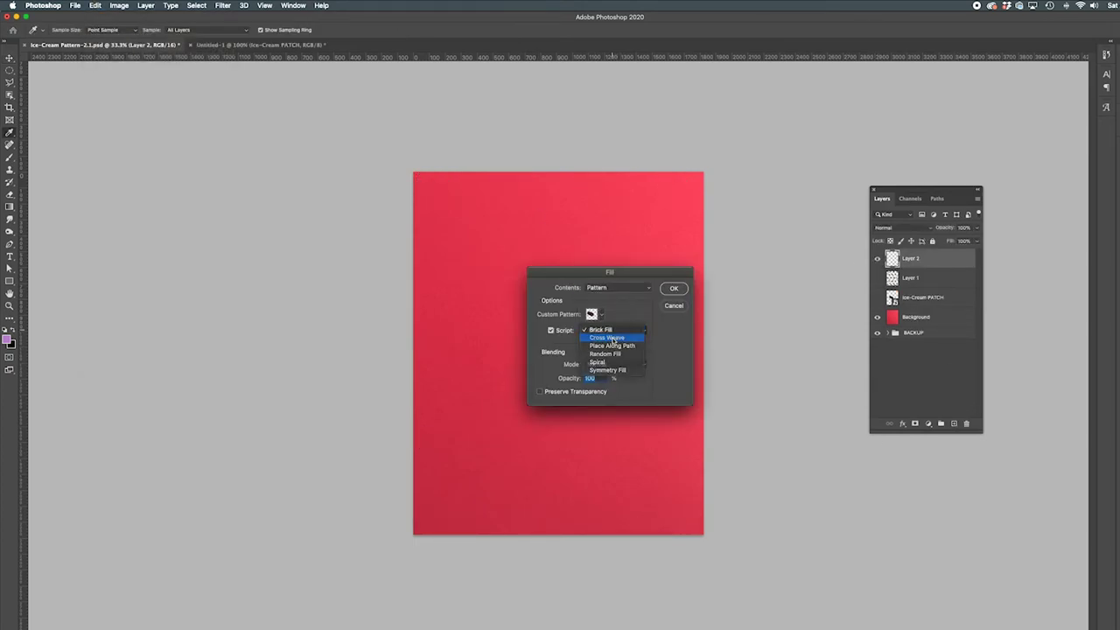
pyautogui.click(613, 338)
pyautogui.click(674, 287)
pyautogui.moveTo(667, 296); pyautogui.dragTo(745, 295)
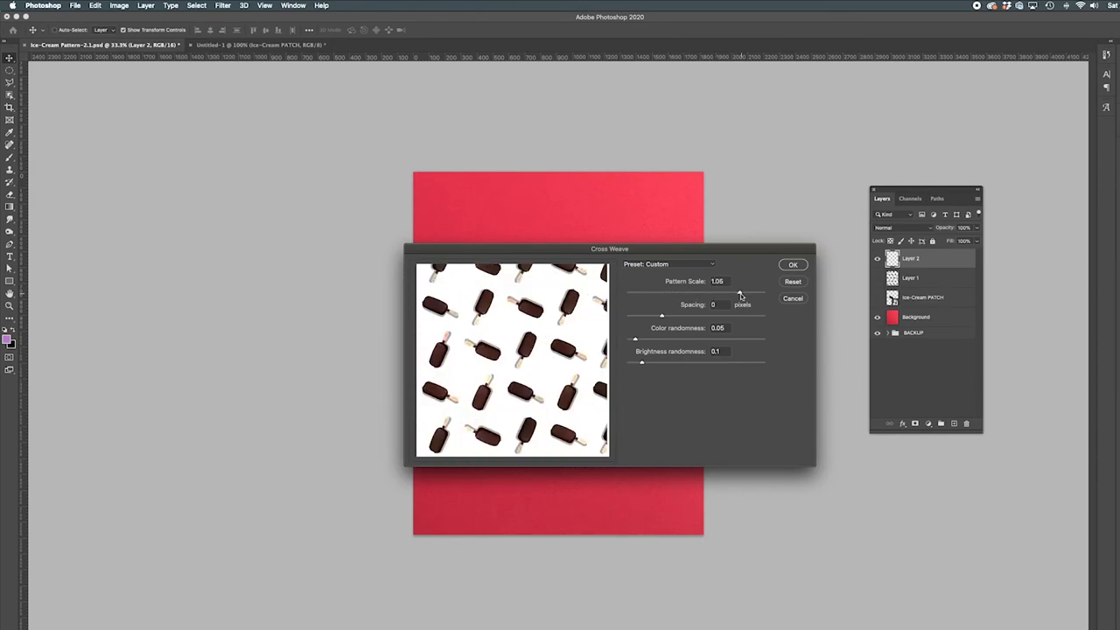
pyautogui.press('Return')
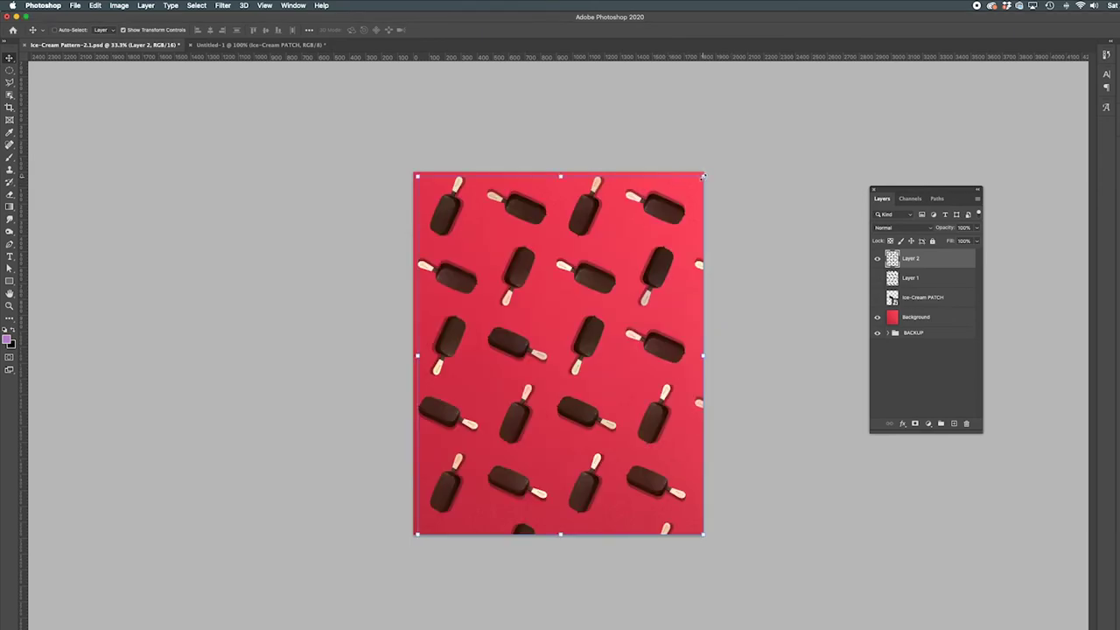